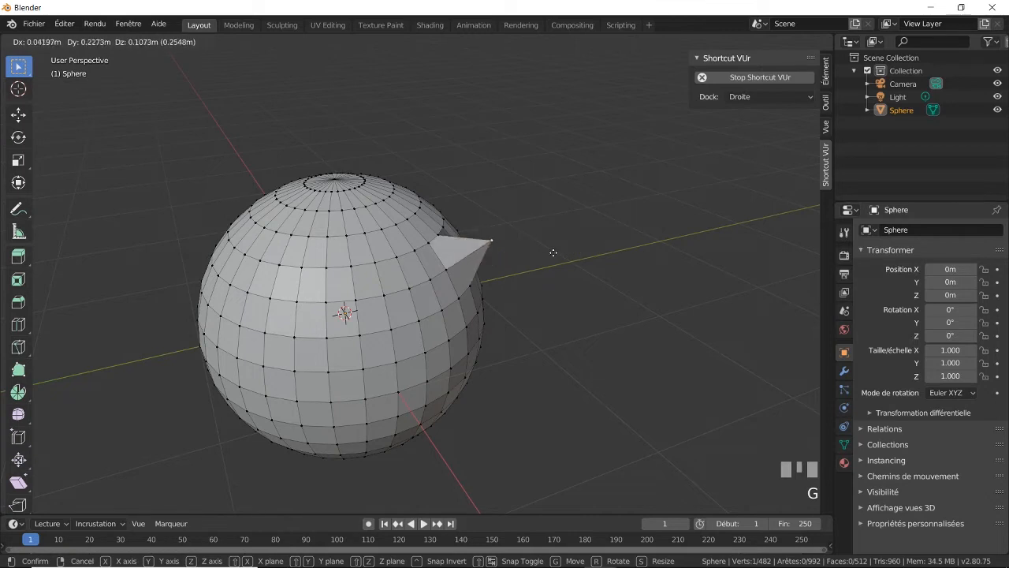
Enable proportional editing and pull the sphere's selected vertex outward with smooth falloff, adjusting the size of the influence radius
{"action": "key", "text": "Escape"}
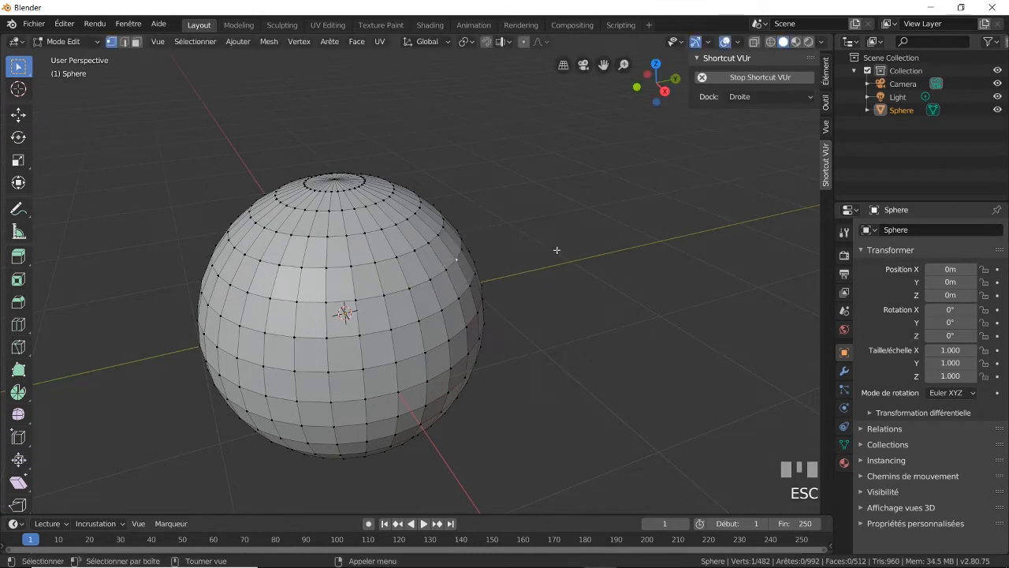
{"action": "left_click", "coordinate": [524, 42]}
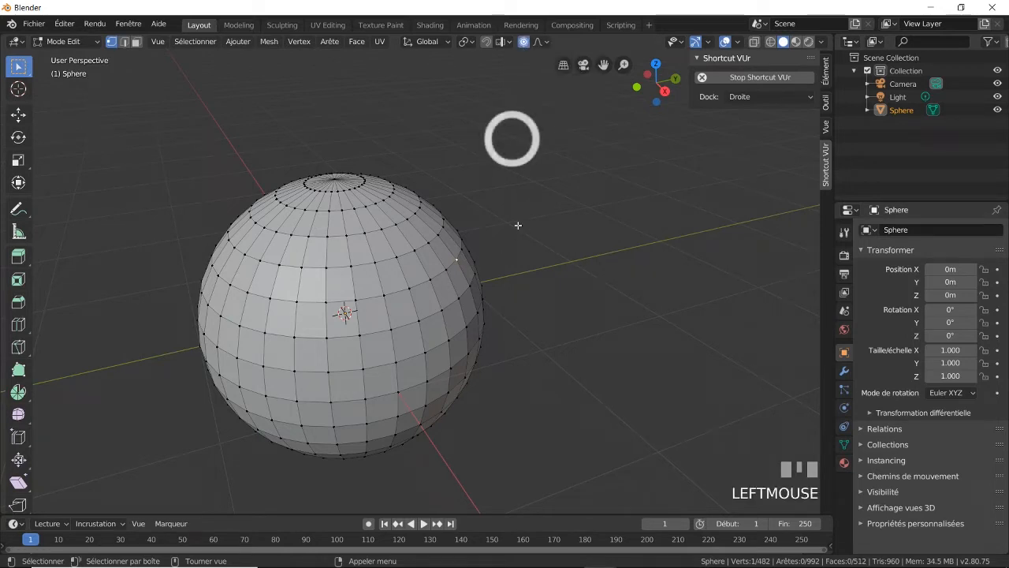
{"action": "key", "text": "g"}
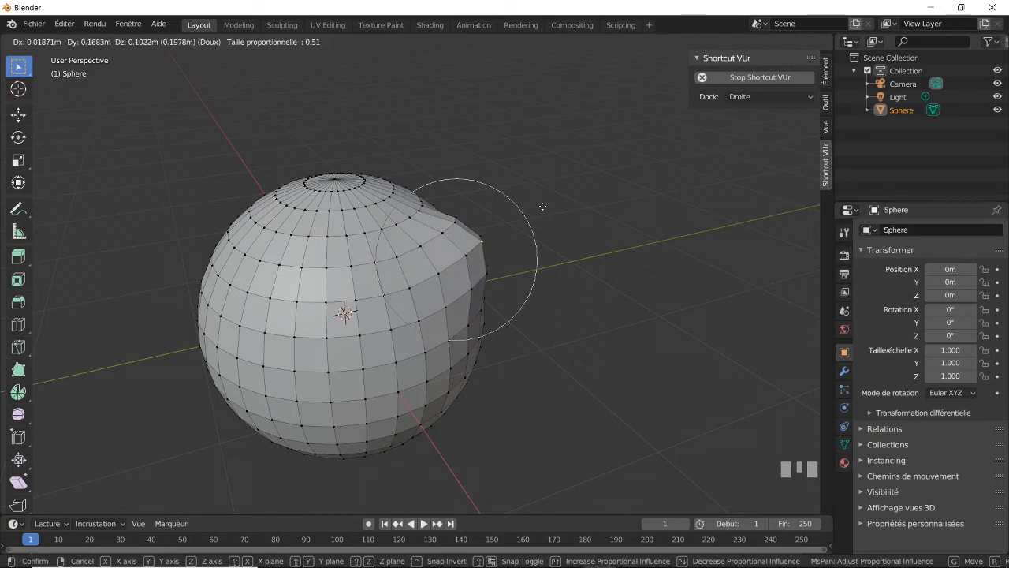
{"action": "scroll", "coordinate": [543, 206], "scroll_direction": "down", "scroll_amount": 5}
{"action": "scroll", "coordinate": [543, 207], "scroll_direction": "down", "scroll_amount": 1}
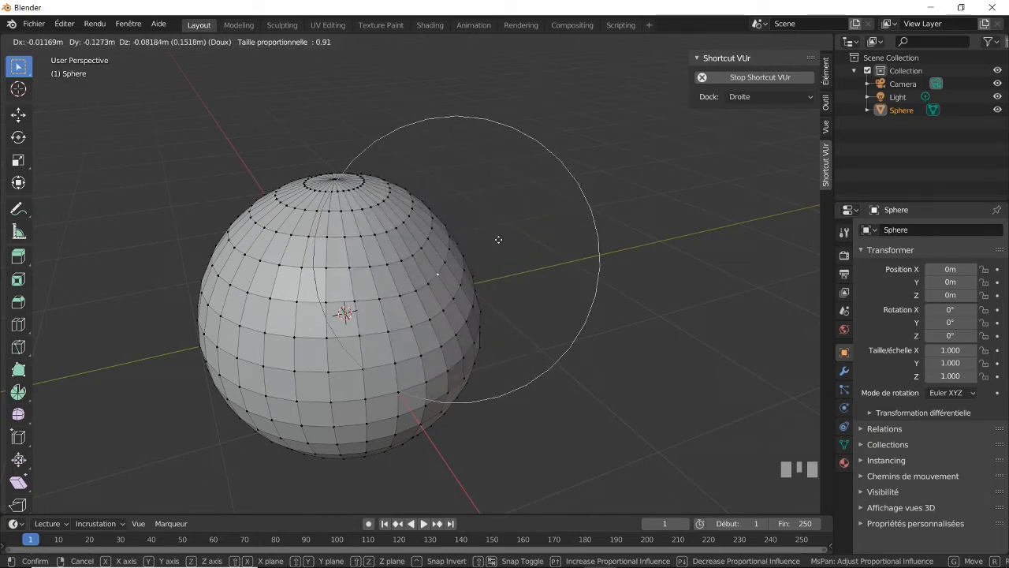
{"action": "scroll", "coordinate": [499, 239], "scroll_direction": "up", "scroll_amount": 7}
{"action": "scroll", "coordinate": [499, 239], "scroll_direction": "down", "scroll_amount": 6}
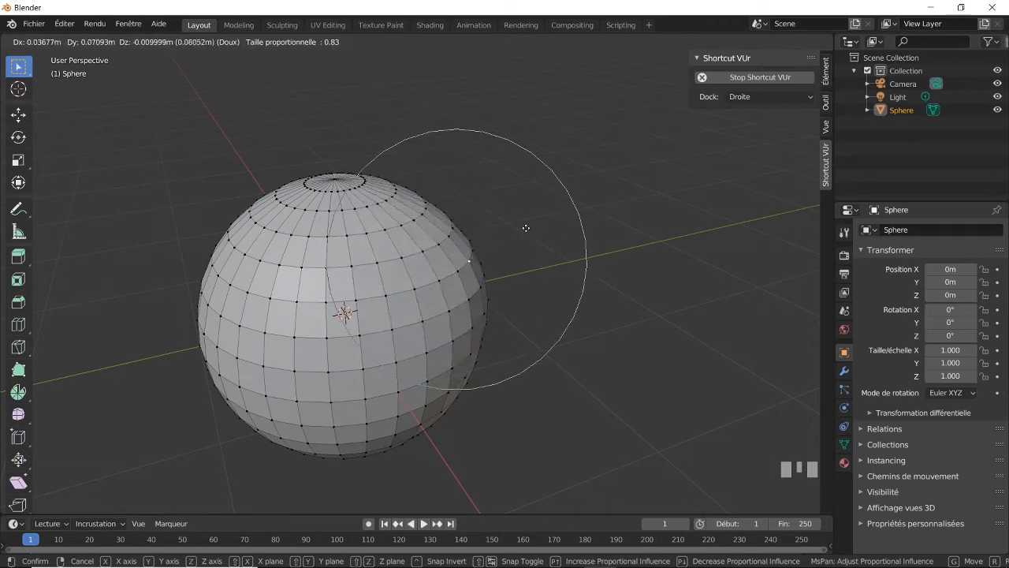
{"action": "left_click", "coordinate": [580, 188]}
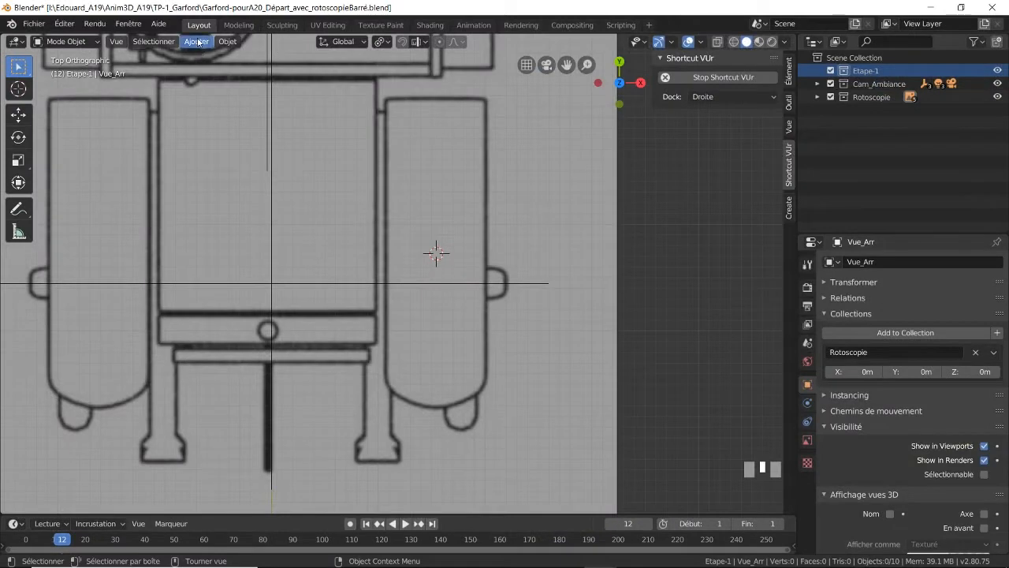
Add a cube mesh at the 3D cursor in the Etape-1 collection and display the viewport in wireframe
{"action": "left_click", "coordinate": [197, 42]}
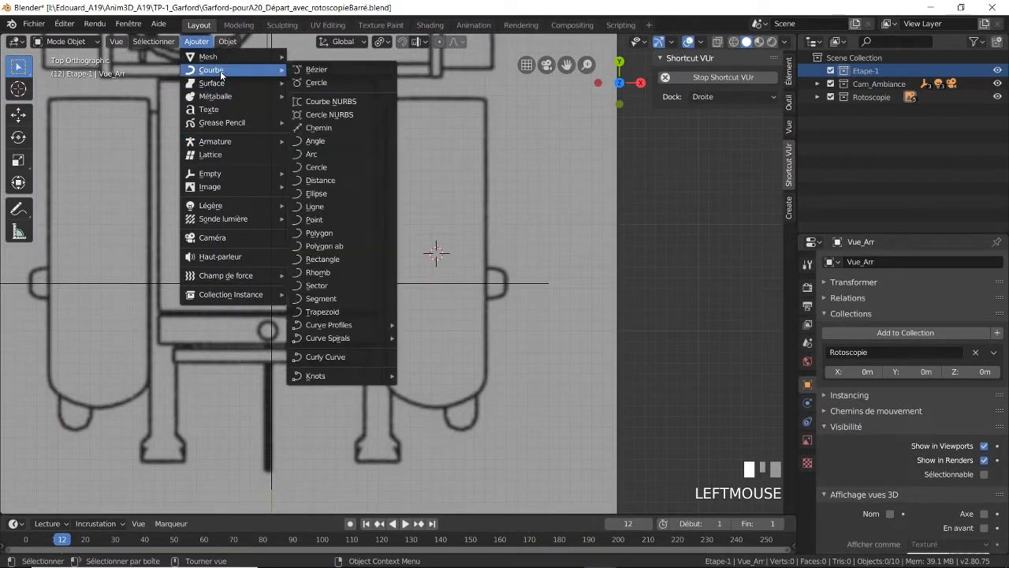
{"action": "mouse_move", "coordinate": [223, 58]}
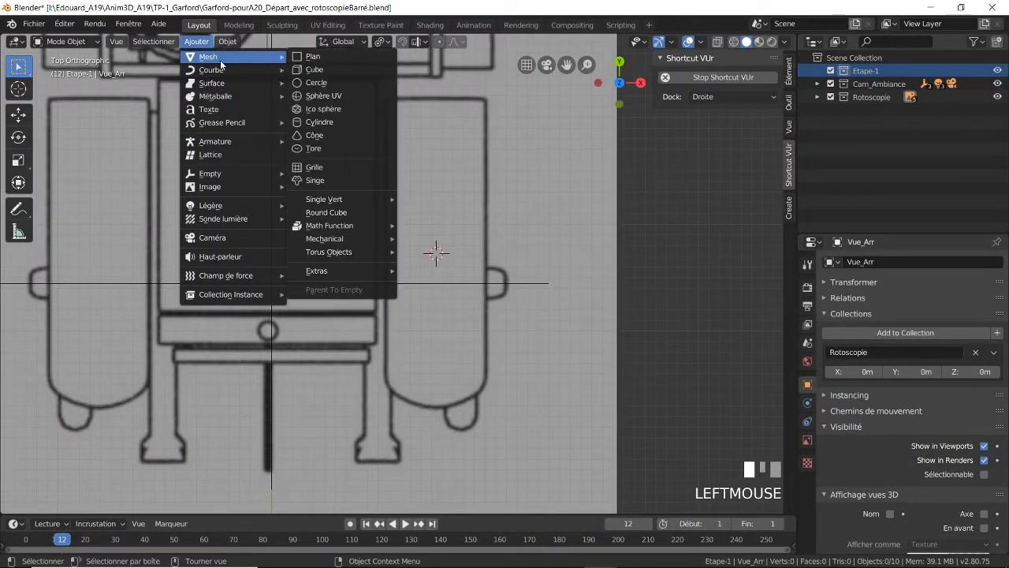
{"action": "left_click", "coordinate": [317, 69]}
{"action": "left_click", "coordinate": [732, 43]}
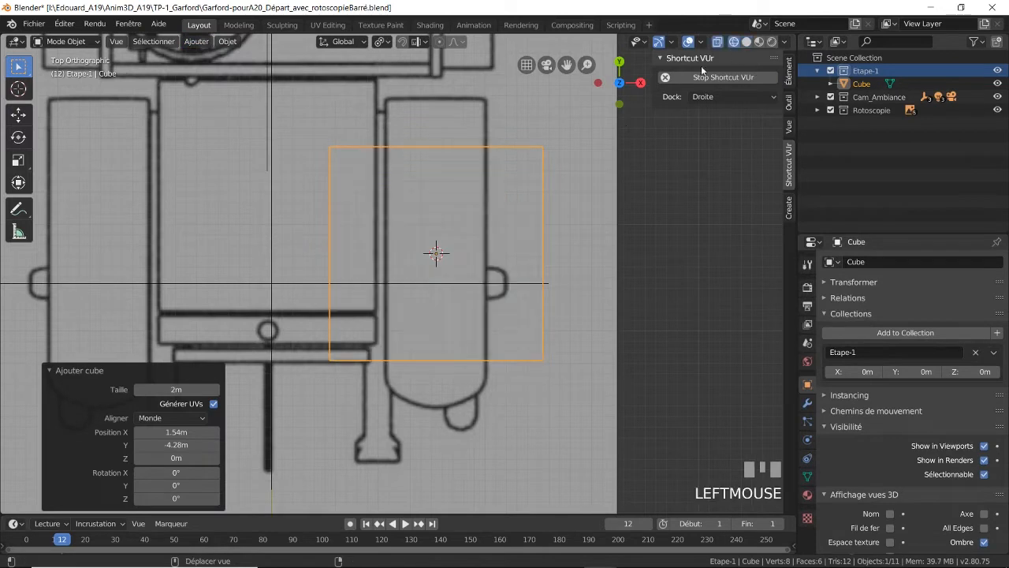
Scale the cube to about 0.47 along X and 1.58 along Y to cover the right fender of the top-view drawing
{"action": "key", "text": "s"}
{"action": "key", "text": "x"}
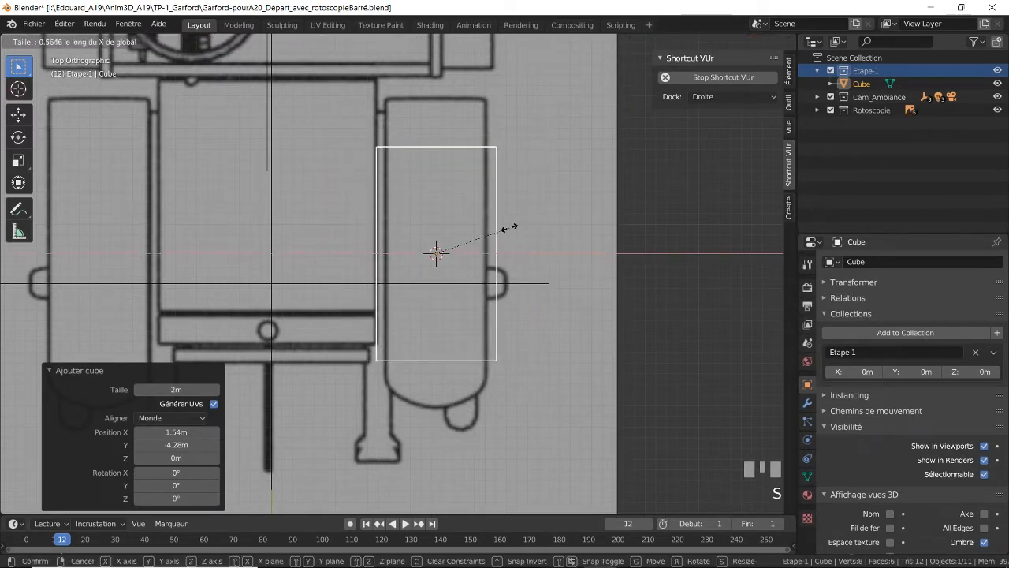
{"action": "left_click", "coordinate": [495, 223]}
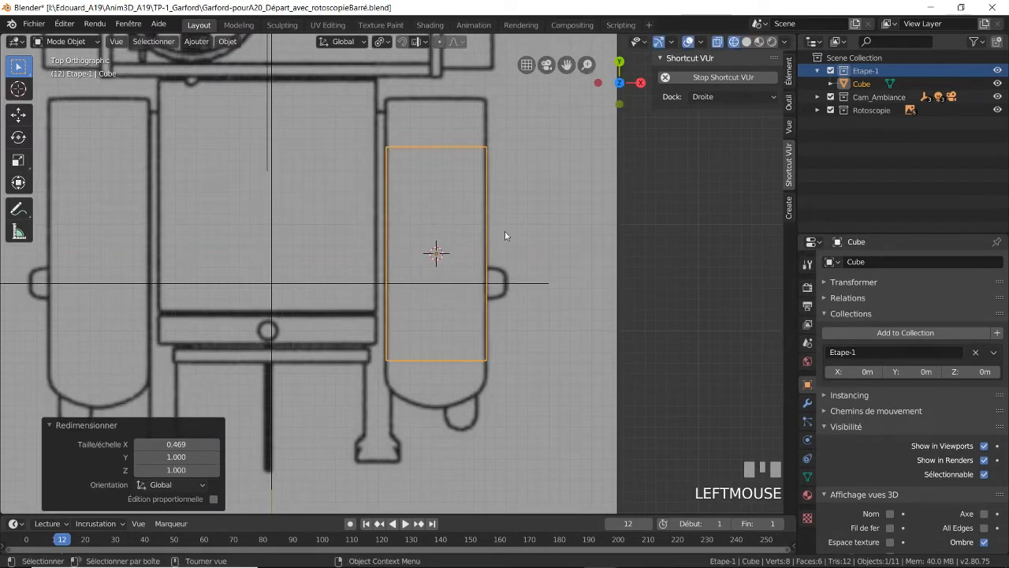
{"action": "key", "text": "s"}
{"action": "key", "text": "y"}
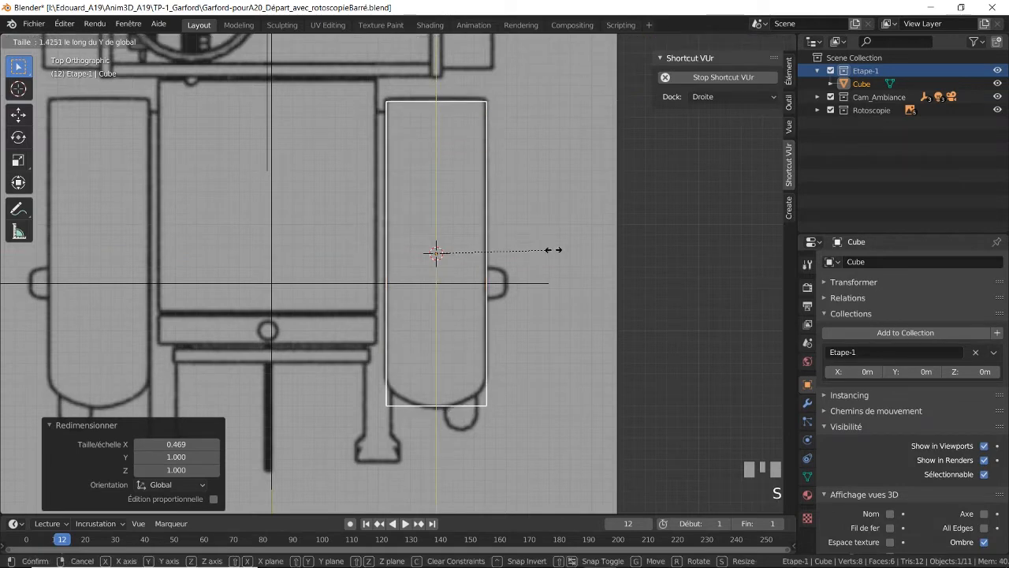
{"action": "left_click", "coordinate": [565, 265]}
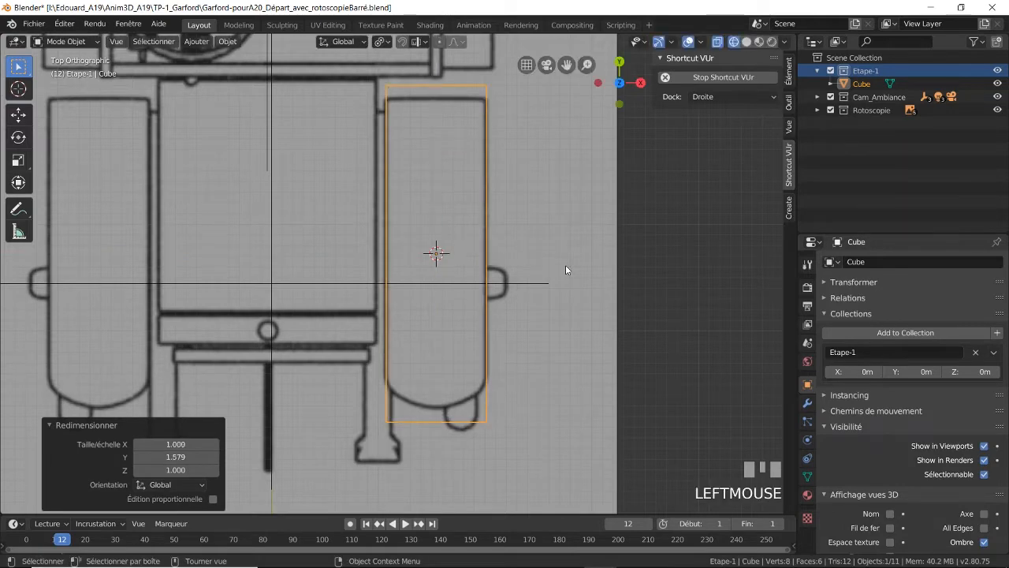
Flatten the cube in the right orthographic view by scaling it to about 0.098 along Z
{"action": "key", "text": "KP_3"}
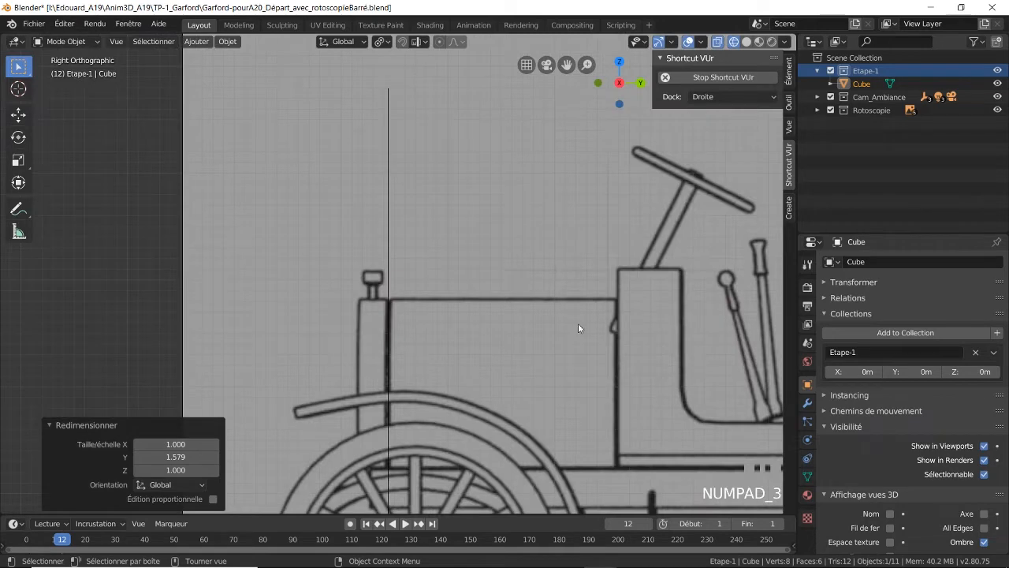
{"action": "middle_click_drag", "start_coordinate": [603, 360], "coordinate": [488, 183], "text": "shift"}
{"action": "scroll", "coordinate": [491, 197], "scroll_direction": "down", "scroll_amount": 1}
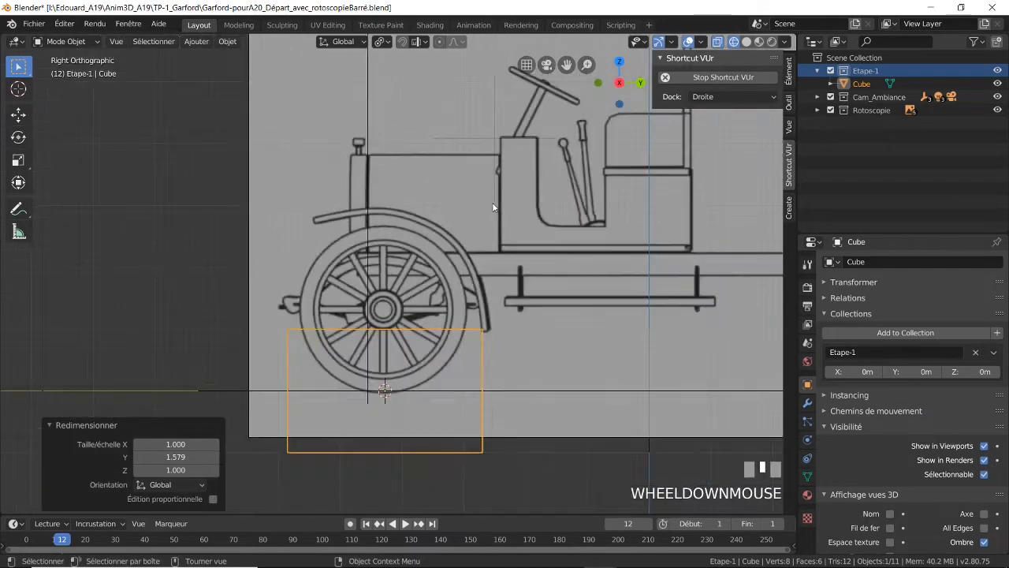
{"action": "key", "text": "s"}
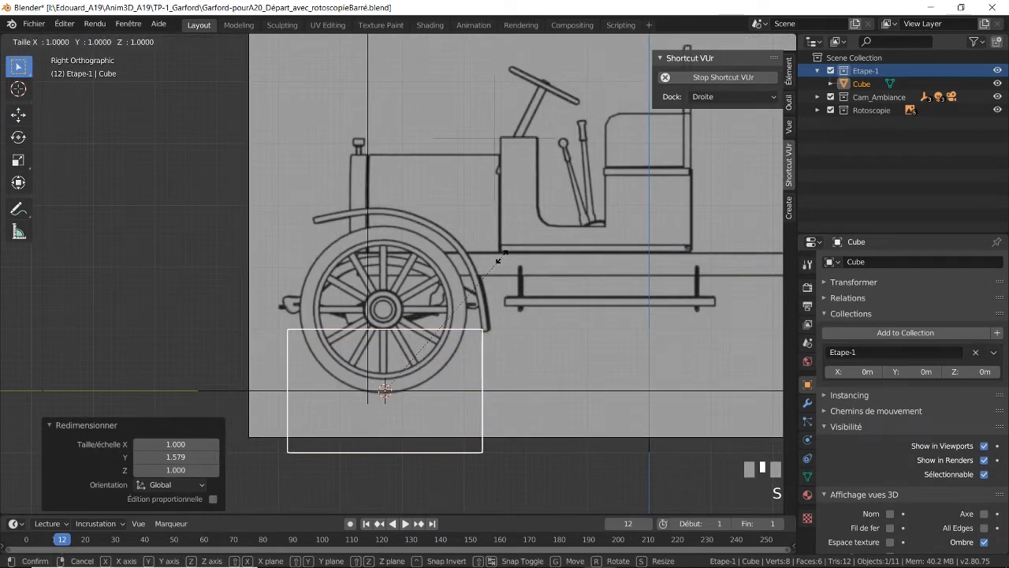
{"action": "key", "text": "z"}
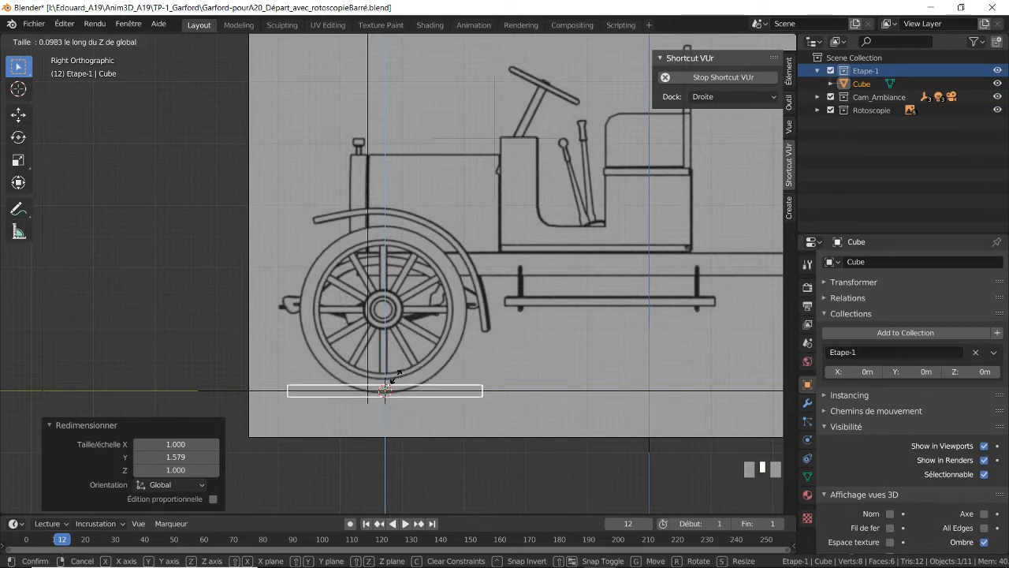
{"action": "left_click", "coordinate": [395, 376]}
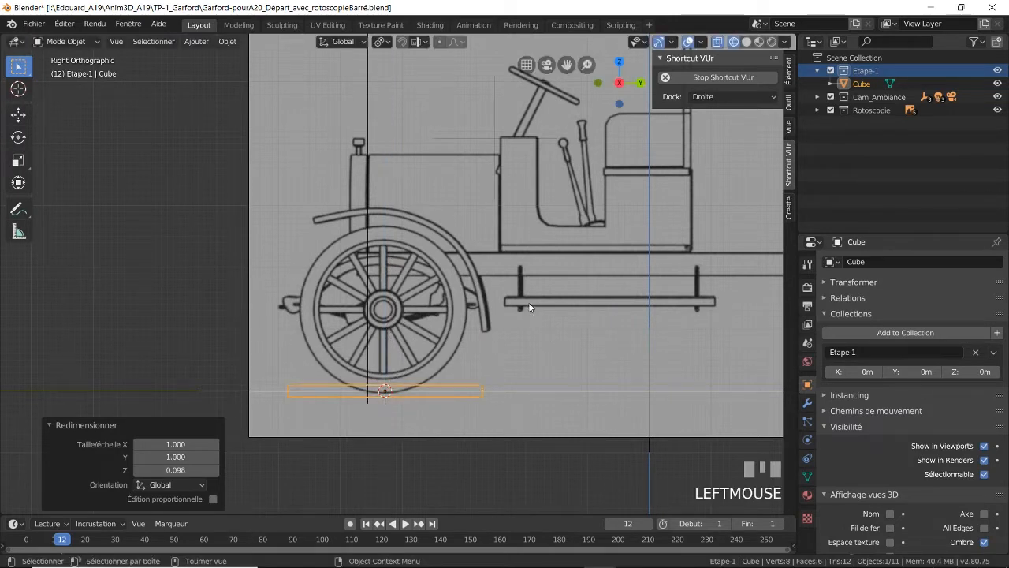
Put the flattened cube into Edit Mode with edge selection and deselect everything
{"action": "key", "text": "KP_7"}
{"action": "scroll", "coordinate": [473, 272], "scroll_direction": "up", "scroll_amount": 5}
{"action": "middle_click_drag", "start_coordinate": [473, 272], "coordinate": [439, 293], "text": "shift"}
{"action": "scroll", "coordinate": [565, 255], "scroll_direction": "down", "scroll_amount": 5}
{"action": "left_click", "coordinate": [48, 427]}
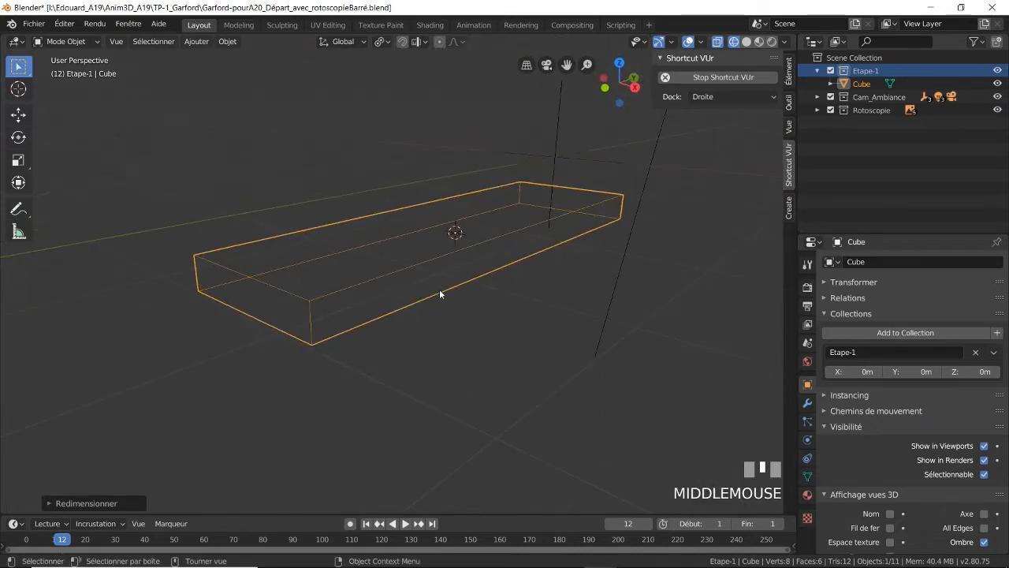
{"action": "middle_click_drag", "start_coordinate": [466, 248], "coordinate": [460, 284], "text": "shift"}
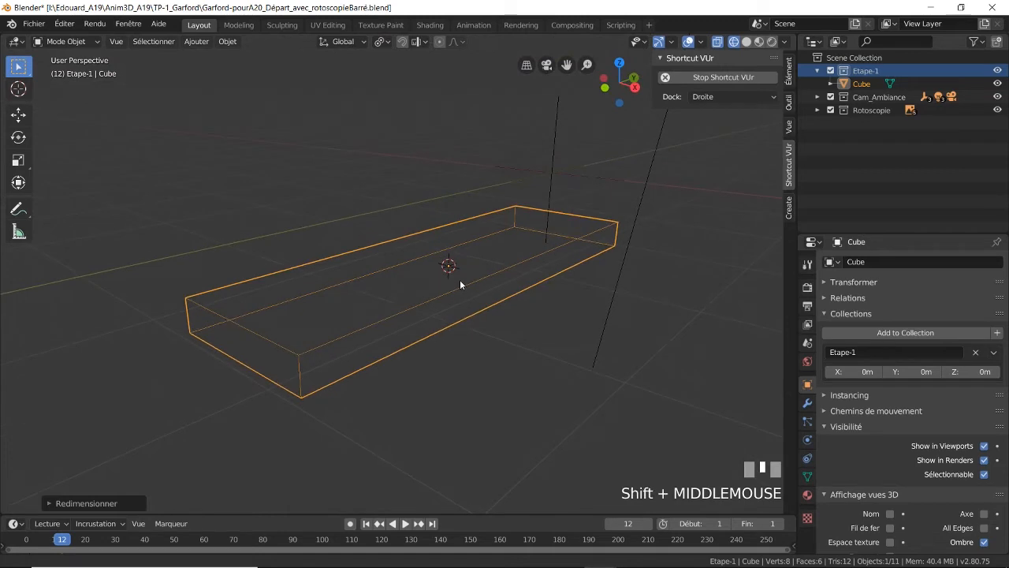
{"action": "left_click", "coordinate": [71, 41]}
{"action": "left_click", "coordinate": [85, 71]}
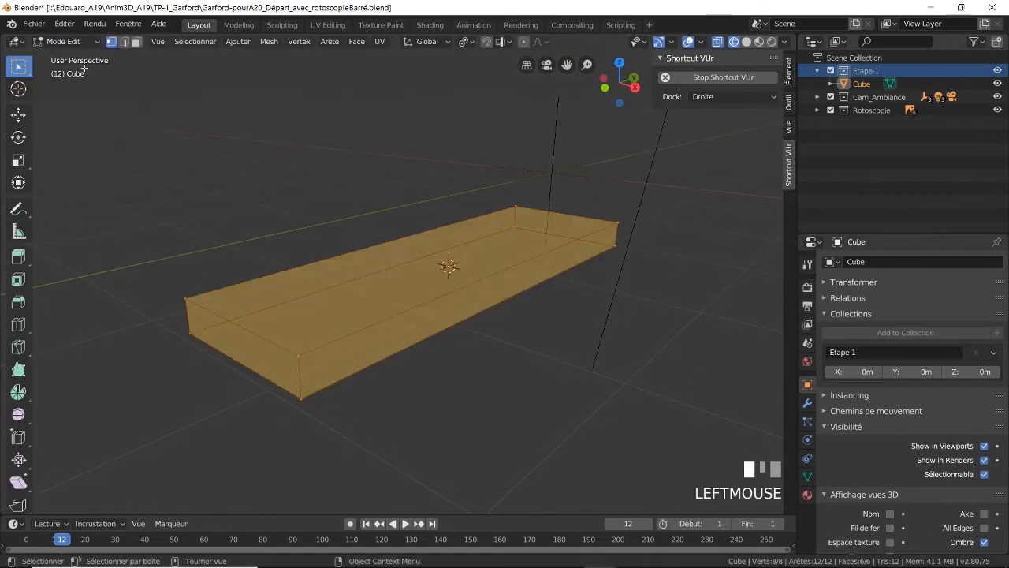
{"action": "left_click", "coordinate": [124, 42]}
{"action": "key", "text": "alt+a"}
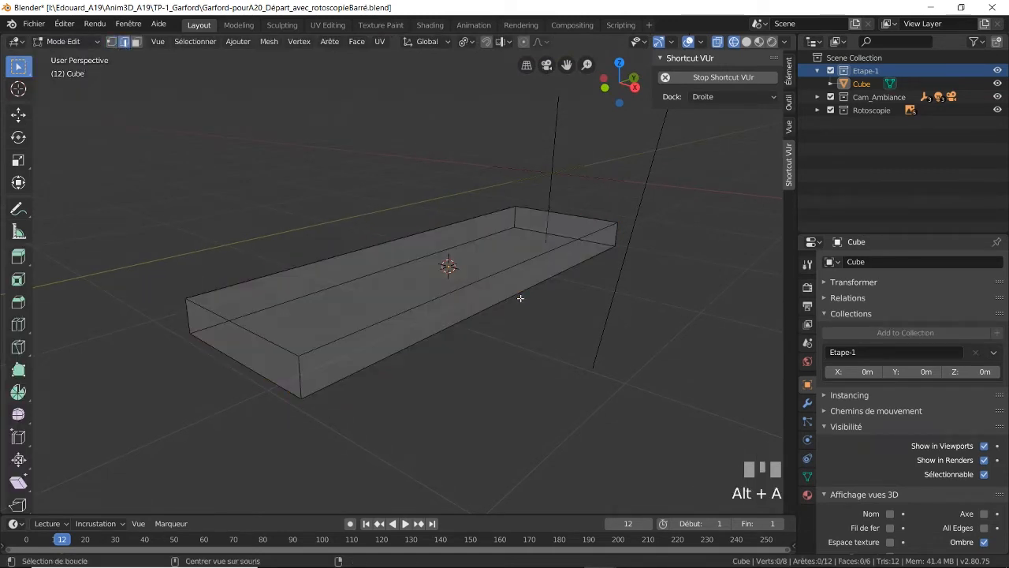
Box-select the four lengthwise edges of the flattened cube and subdivide them
{"action": "key", "text": "b"}
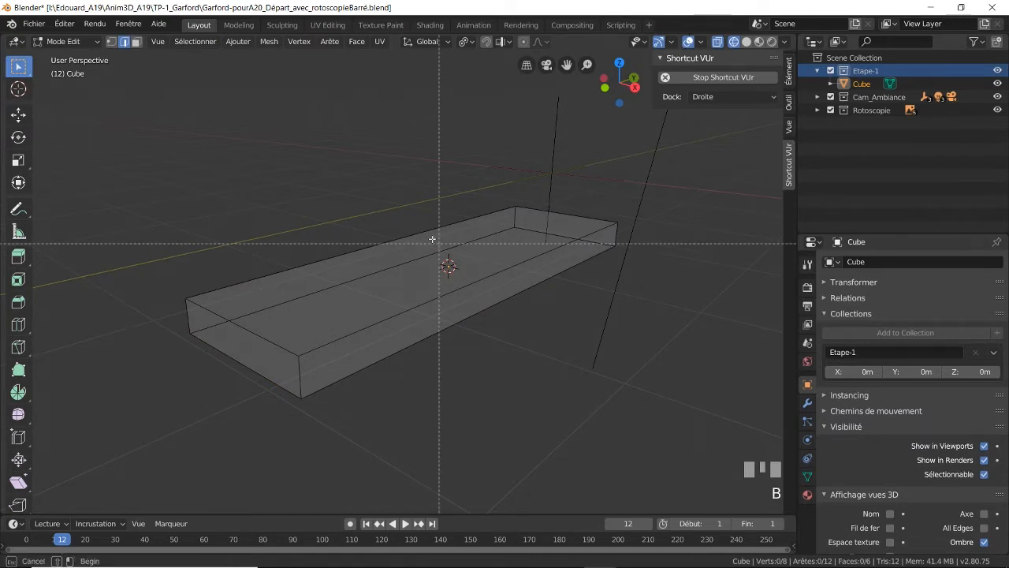
{"action": "left_click_drag", "start_coordinate": [315, 244], "coordinate": [495, 363]}
{"action": "key", "text": "b"}
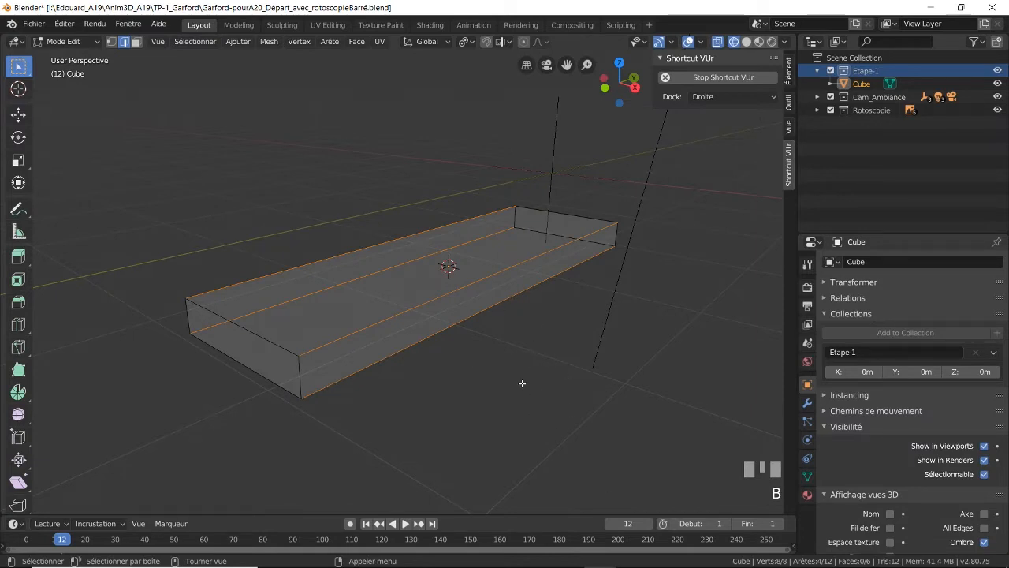
{"action": "right_click", "coordinate": [466, 292]}
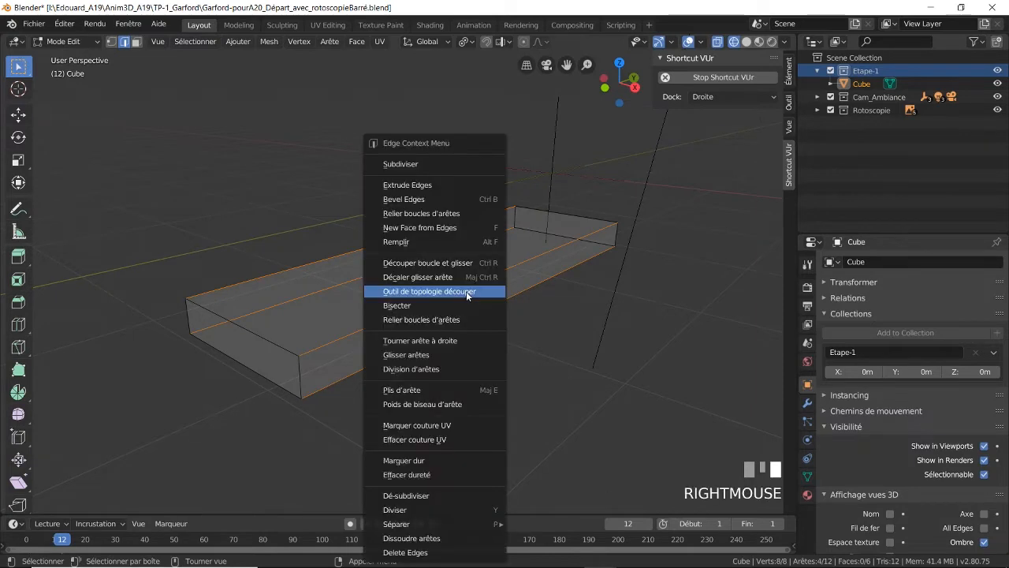
{"action": "left_click", "coordinate": [424, 164]}
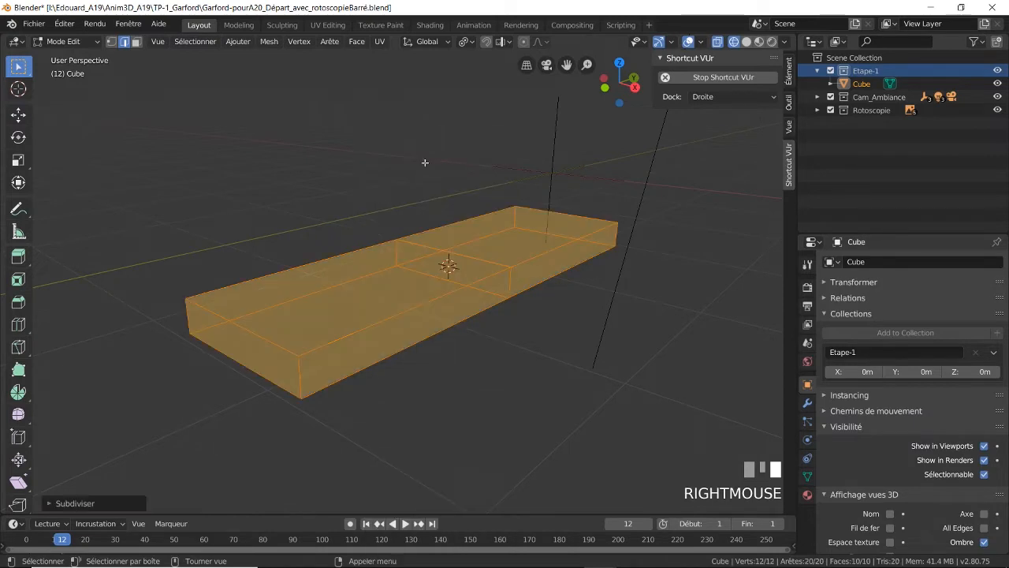
Set the number of cuts of the subdivision to 20
{"action": "left_click", "coordinate": [84, 503]}
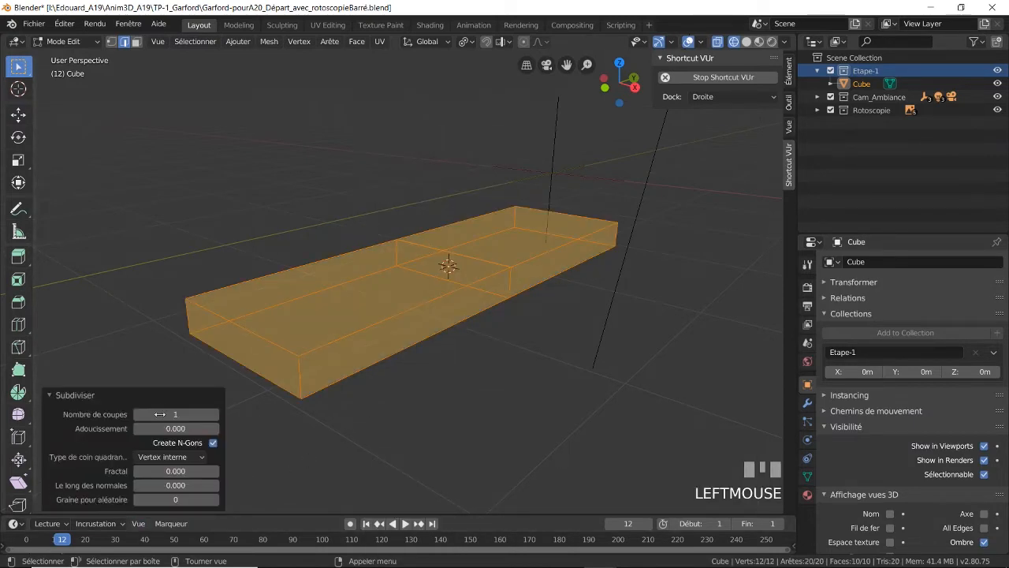
{"action": "left_click_drag", "start_coordinate": [166, 414], "coordinate": [181, 414]}
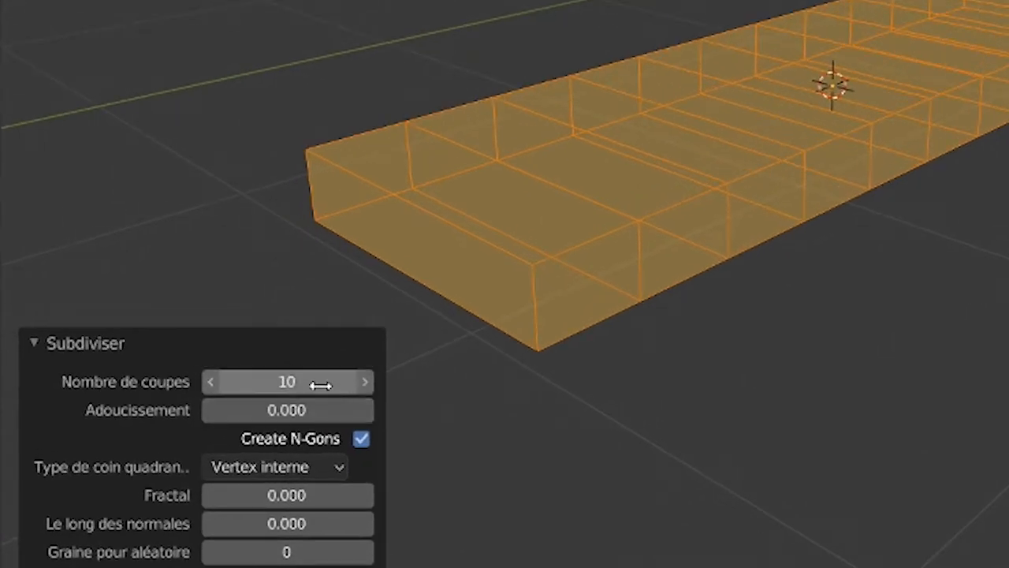
{"action": "left_click", "coordinate": [318, 384]}
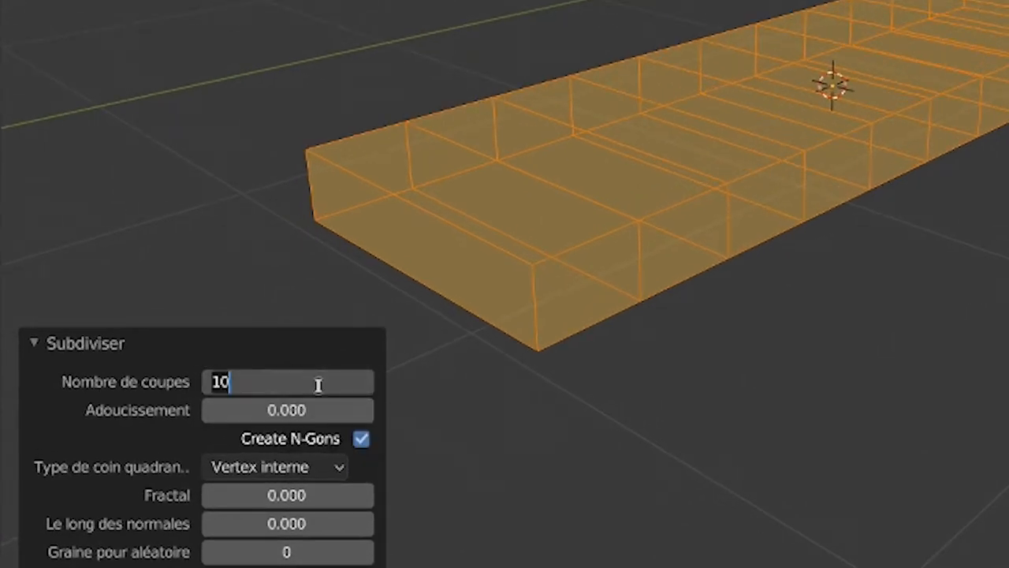
{"action": "key", "text": "BackSpace"}
{"action": "type", "text": "20"}
{"action": "key", "text": "Return"}
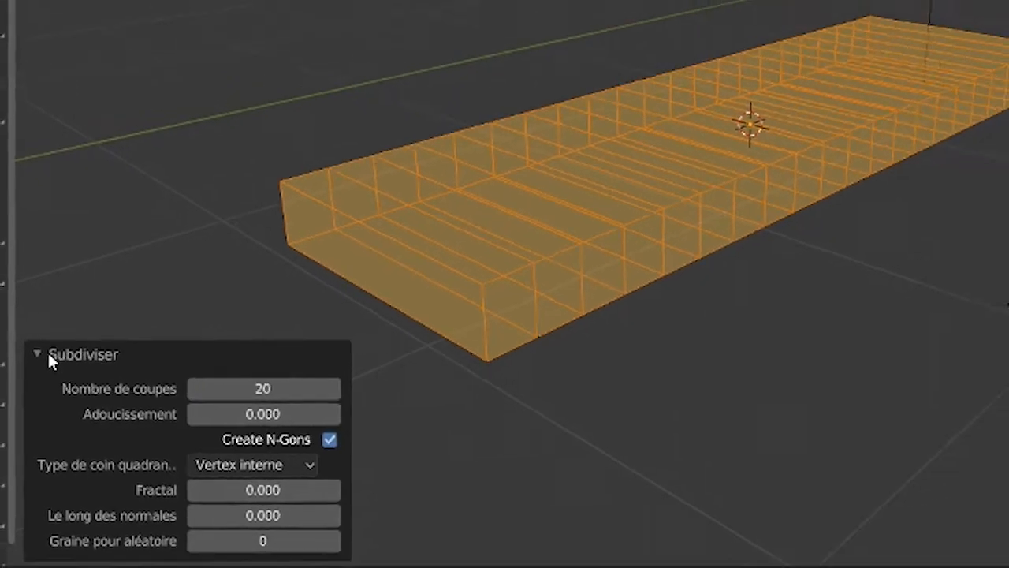
{"action": "left_click", "coordinate": [47, 353]}
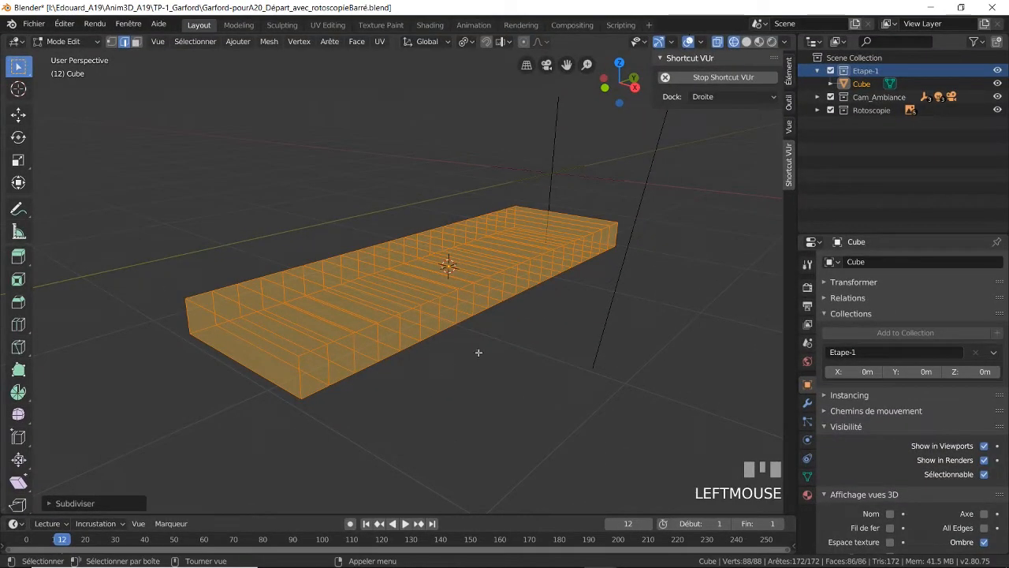
Show the subdivided mesh in the top orthographic view, switch to vertex selection and deselect everything
{"action": "key", "text": "KP_7"}
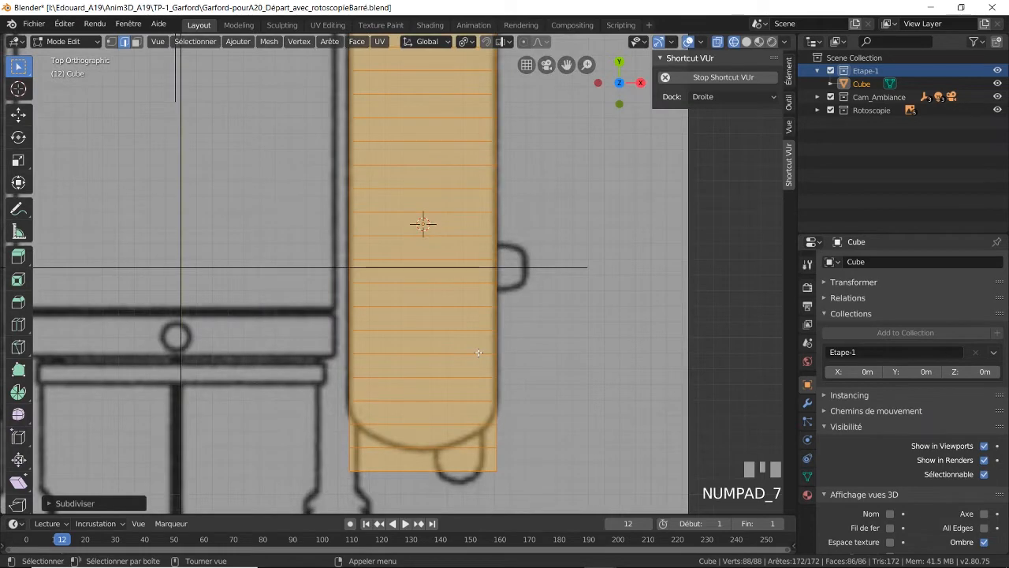
{"action": "scroll", "coordinate": [478, 352], "scroll_direction": "down", "scroll_amount": 2}
{"action": "middle_click_drag", "start_coordinate": [509, 355], "coordinate": [492, 347], "text": "shift"}
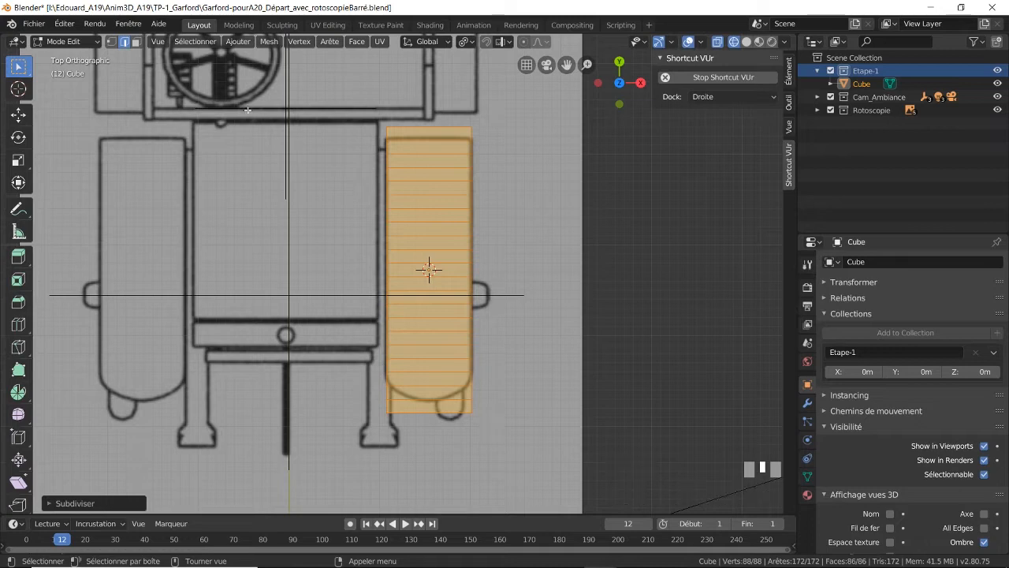
{"action": "left_click", "coordinate": [112, 41]}
{"action": "key", "text": "alt+a"}
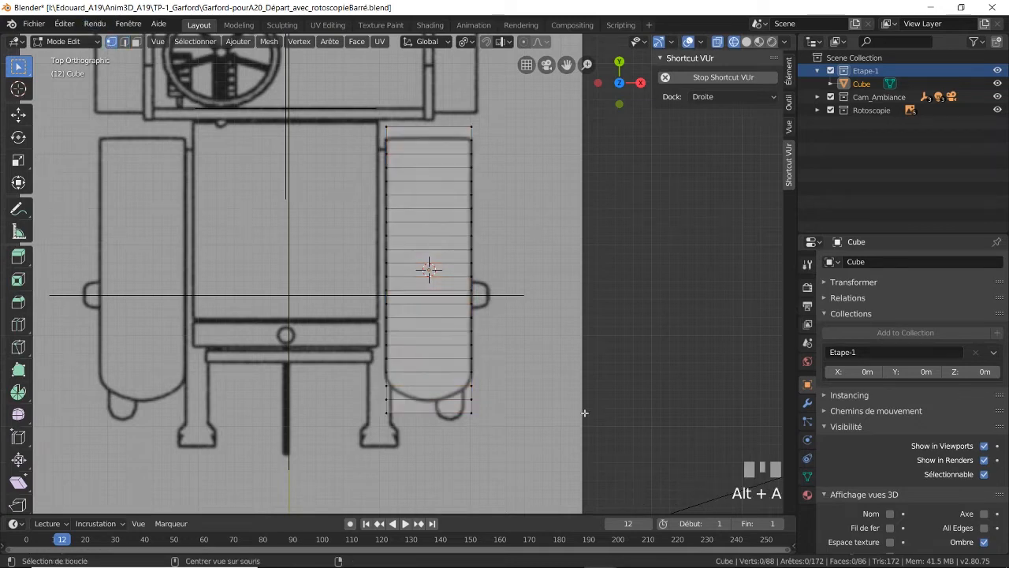
Box-select the four vertices at the fender's rounded end and set the pivot point to the bounding box centre
{"action": "scroll", "coordinate": [462, 447], "scroll_direction": "up", "scroll_amount": 5}
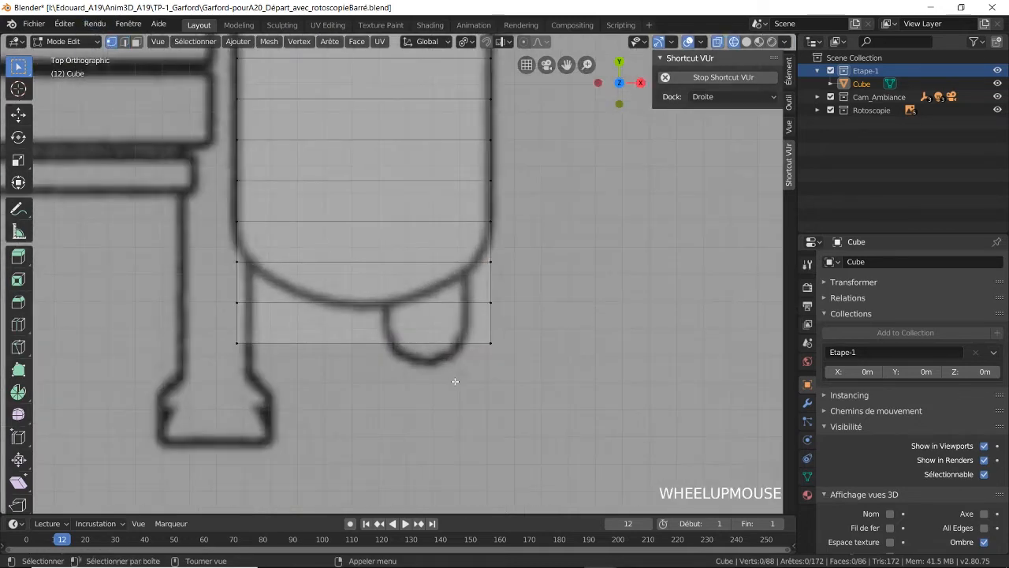
{"action": "key", "text": "b"}
{"action": "left_click_drag", "start_coordinate": [236, 322], "coordinate": [561, 385]}
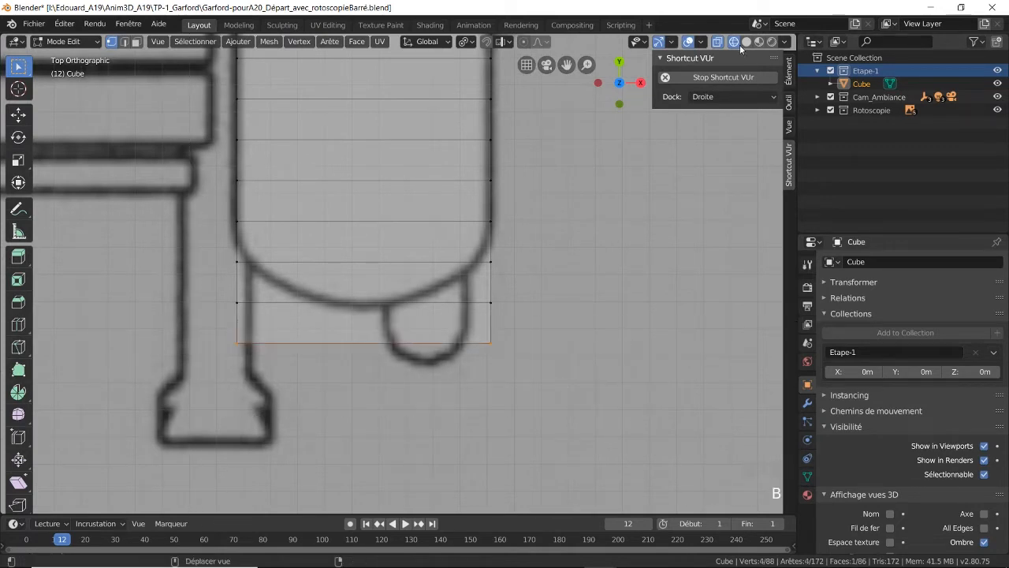
{"action": "middle_click_drag", "start_coordinate": [604, 363], "coordinate": [586, 281]}
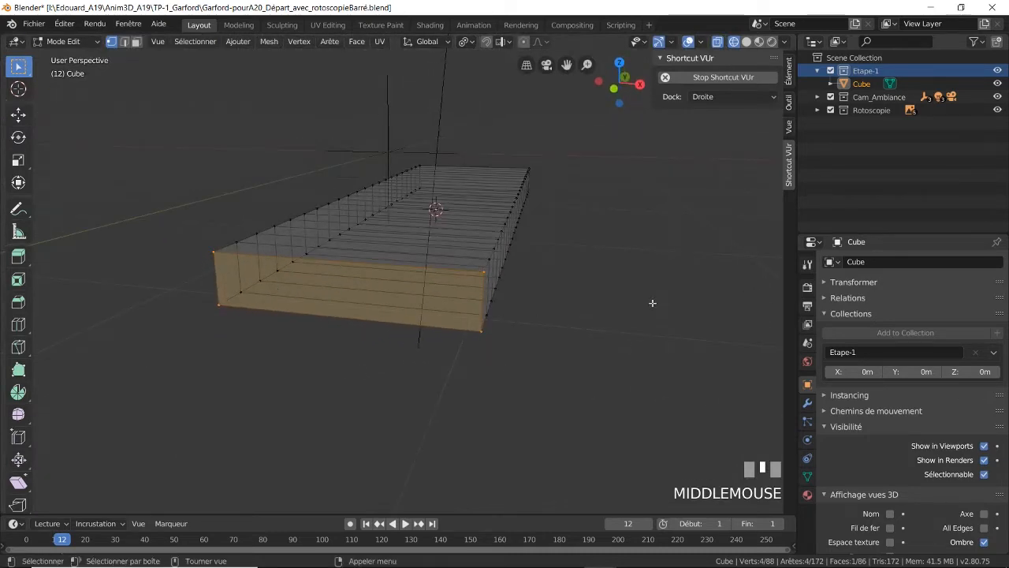
{"action": "key", "text": "KP_7"}
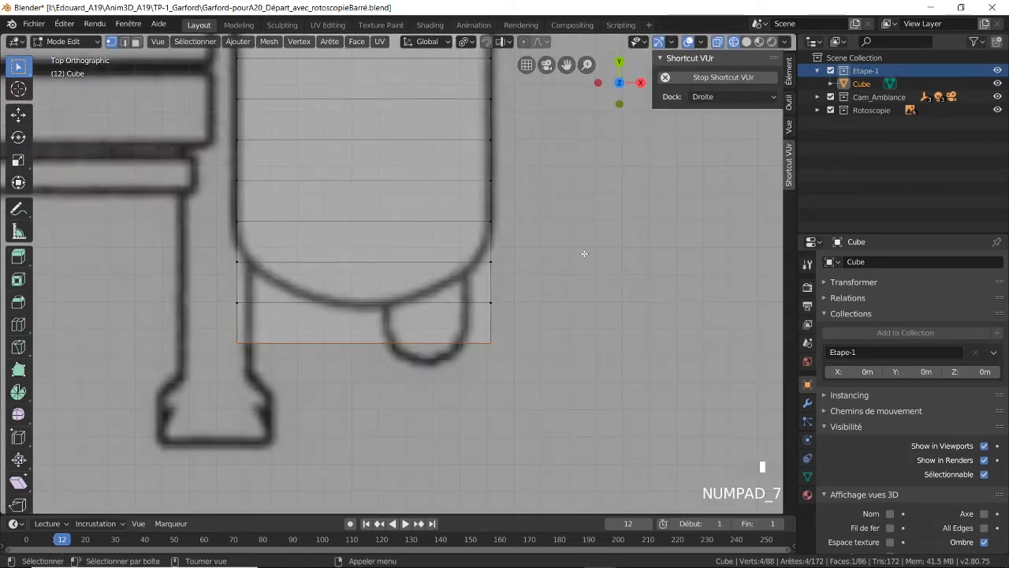
{"action": "left_click", "coordinate": [471, 42]}
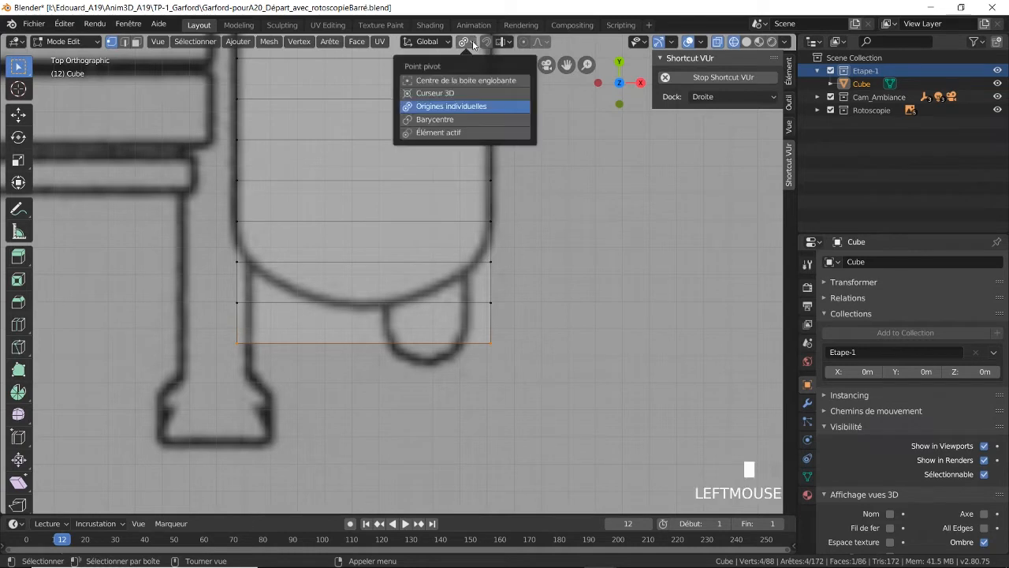
{"action": "left_click", "coordinate": [470, 80]}
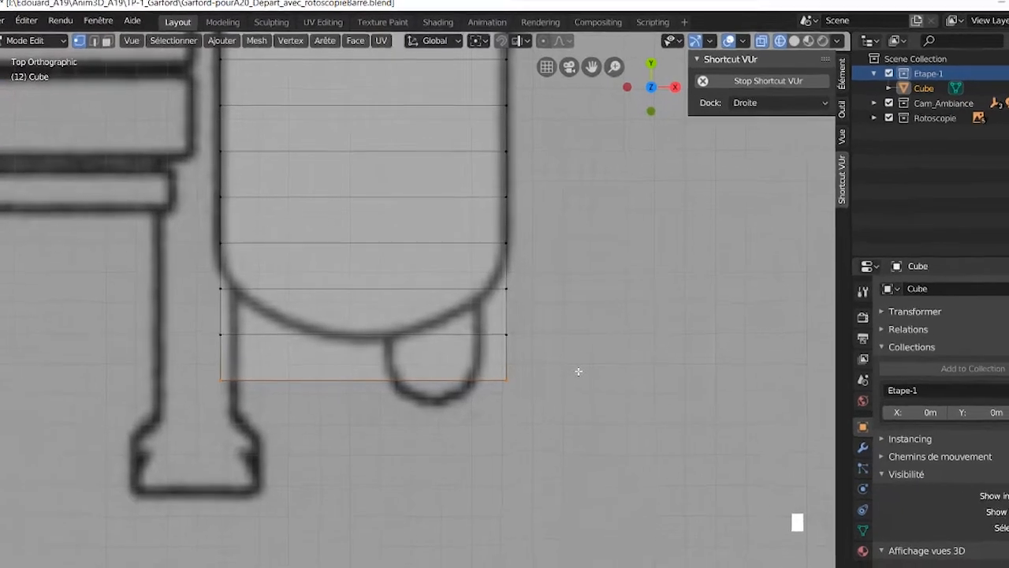
{"action": "key", "text": "s"}
{"action": "key", "text": "x"}
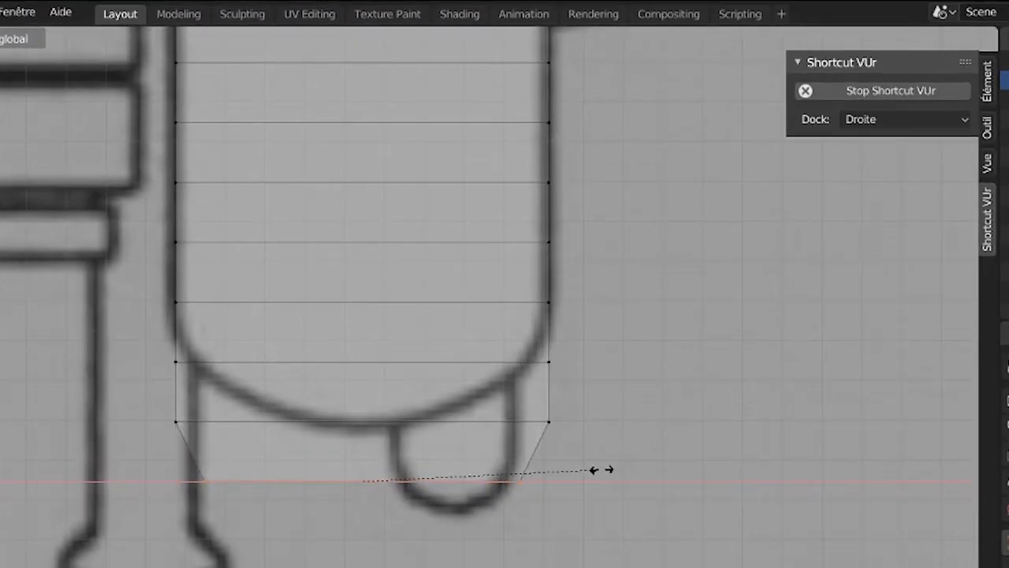
{"action": "left_click", "coordinate": [640, 490]}
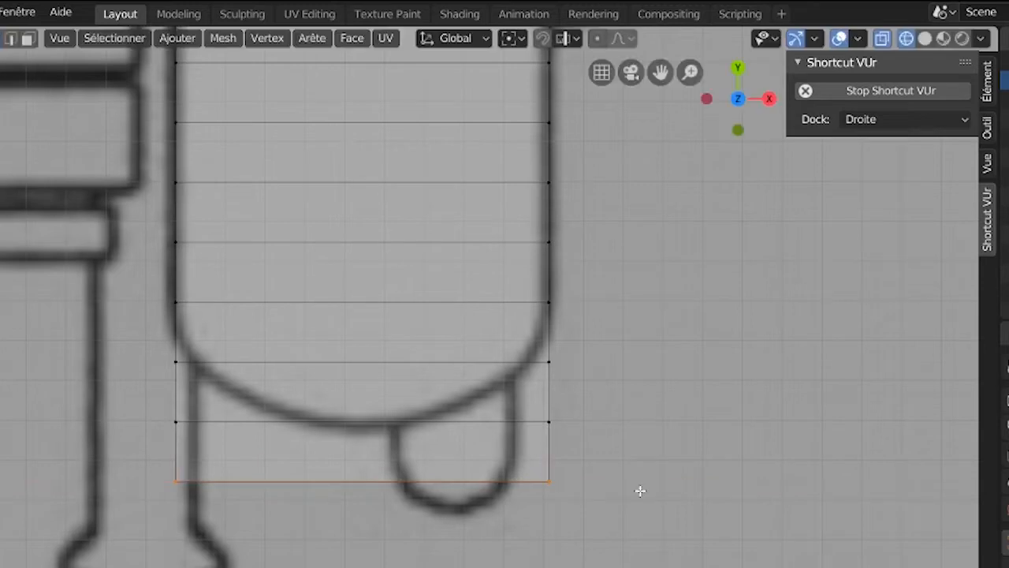
Enable proportional editing and try narrowing the end vertices along X with the smooth falloff at several influence sizes
{"action": "key", "text": "o"}
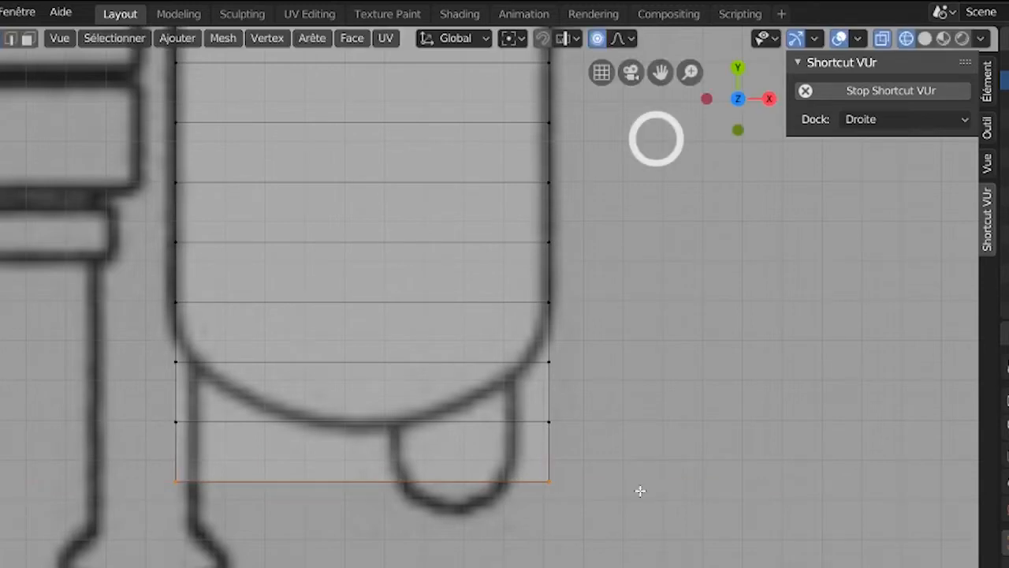
{"action": "key", "text": "s"}
{"action": "key", "text": "x"}
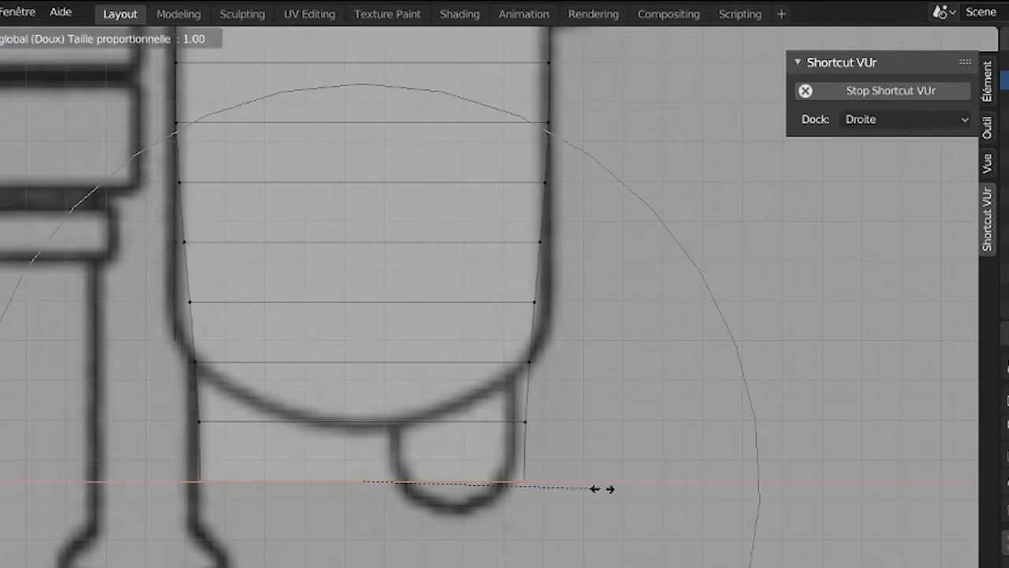
{"action": "scroll", "coordinate": [602, 488], "scroll_direction": "down", "scroll_amount": 2}
{"action": "scroll", "coordinate": [599, 490], "scroll_direction": "up", "scroll_amount": 7}
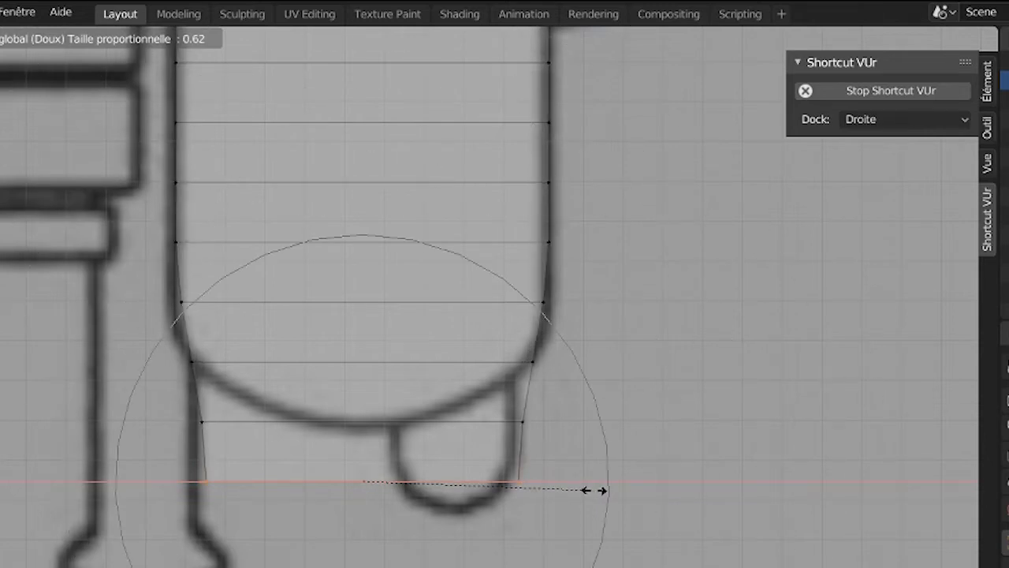
{"action": "scroll", "coordinate": [618, 489], "scroll_direction": "down", "scroll_amount": 1}
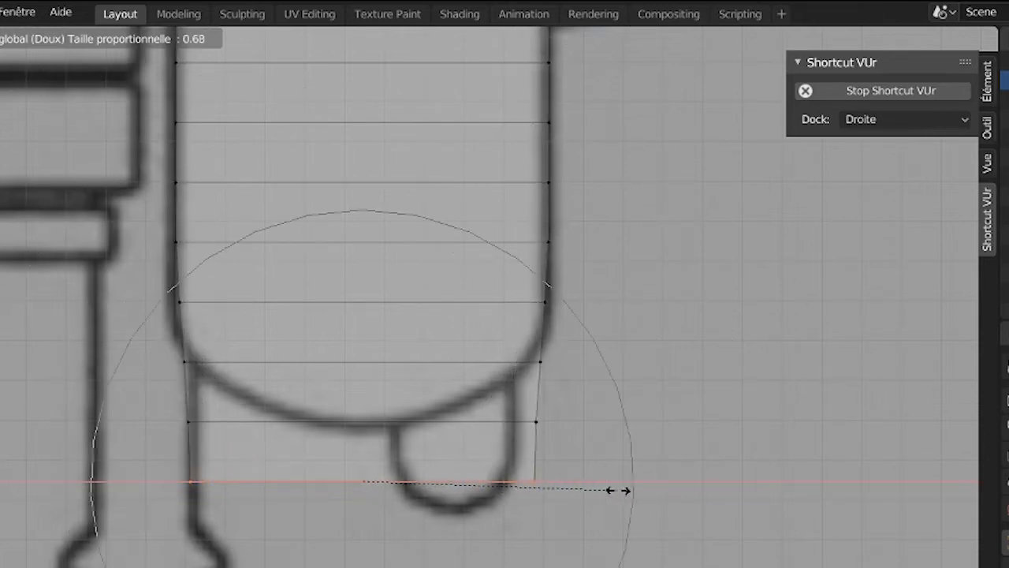
{"action": "scroll", "coordinate": [611, 493], "scroll_direction": "down", "scroll_amount": 2}
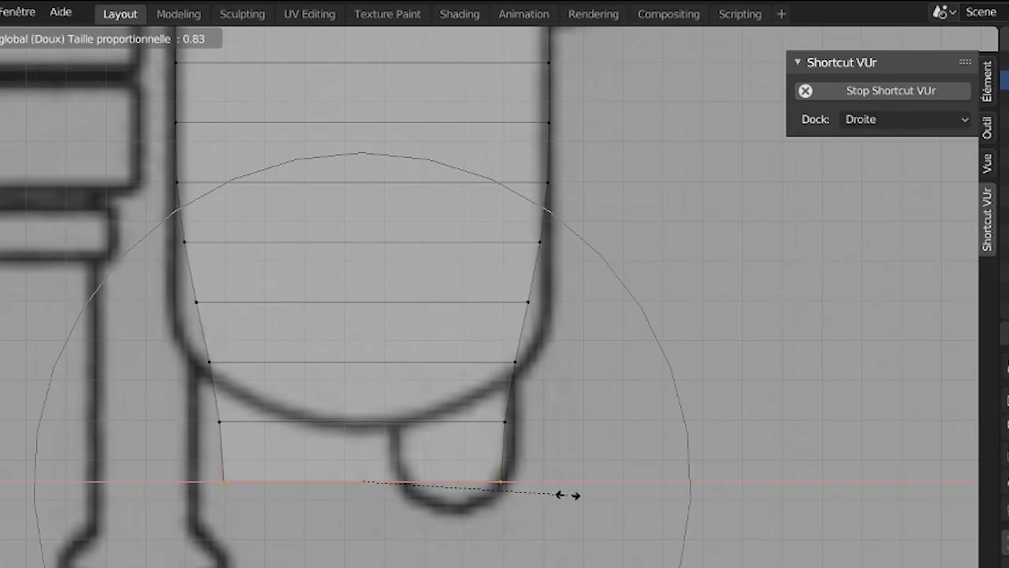
{"action": "key", "text": "Escape"}
Set the proportional falloff to Aiguë and narrow the end vertices along X almost to a point with a proportional size of 0.42
{"action": "left_click", "coordinate": [631, 41]}
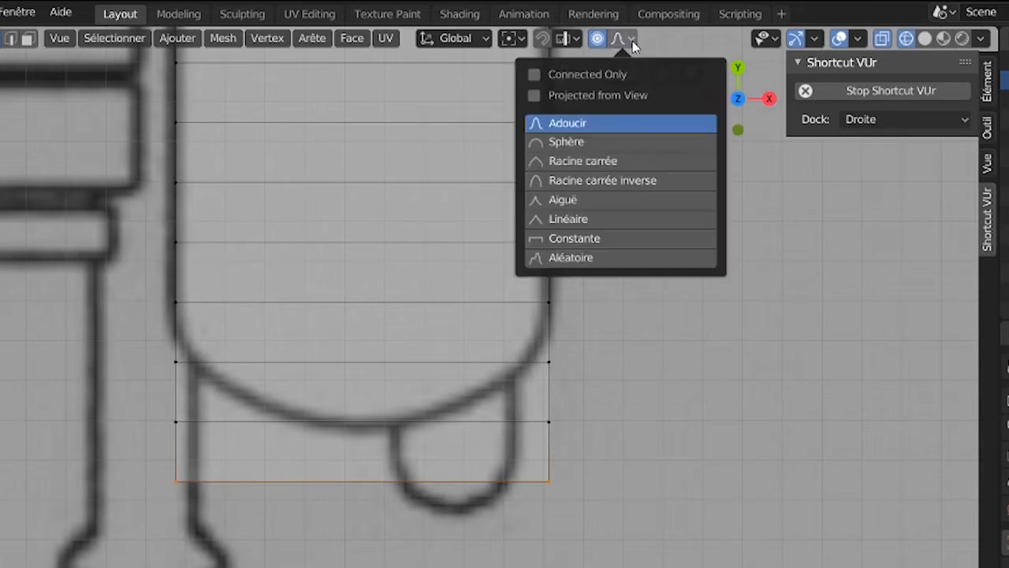
{"action": "left_click", "coordinate": [613, 203]}
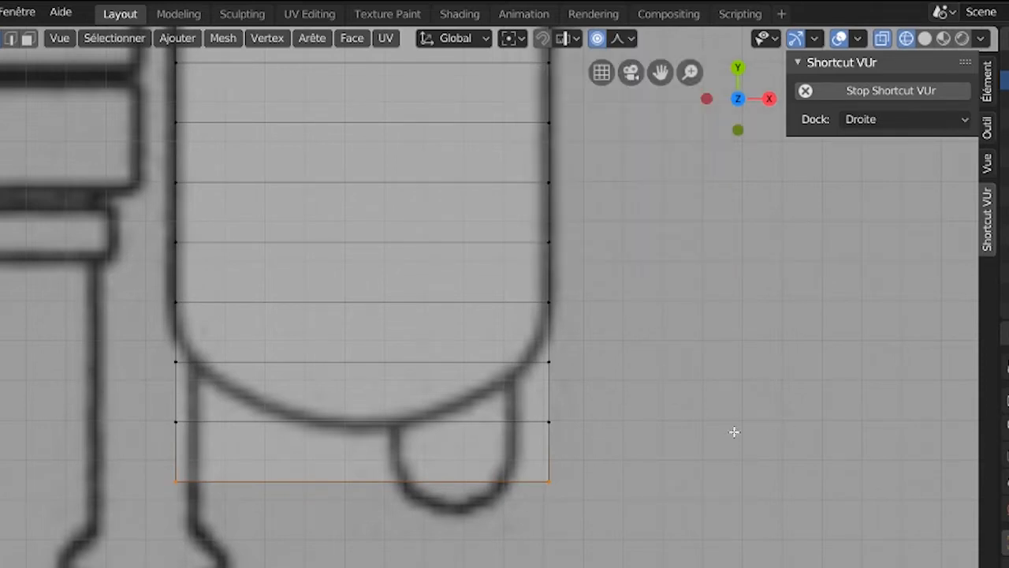
{"action": "key", "text": "s"}
{"action": "key", "text": "x"}
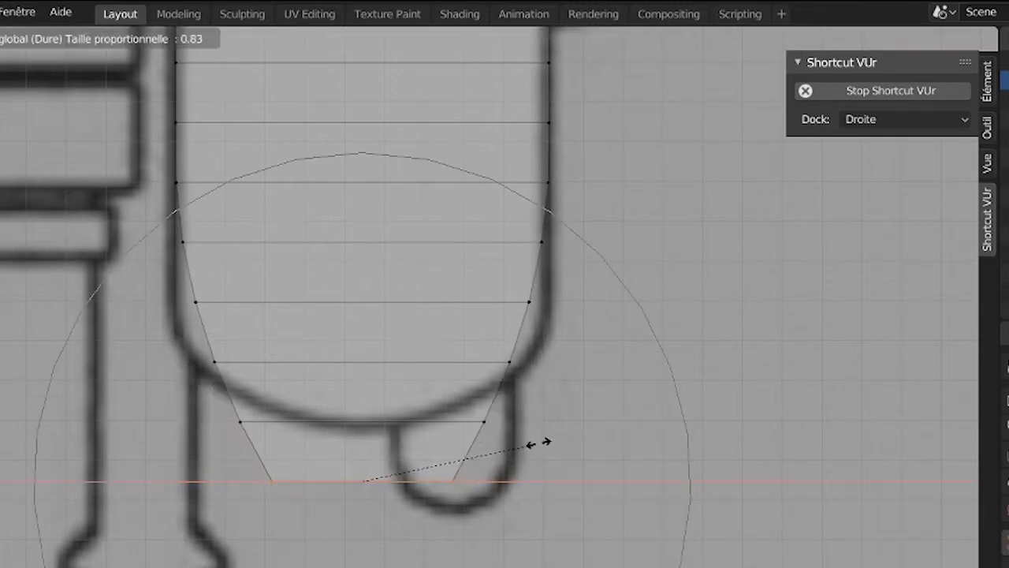
{"action": "scroll", "coordinate": [505, 449], "scroll_direction": "up", "scroll_amount": 5}
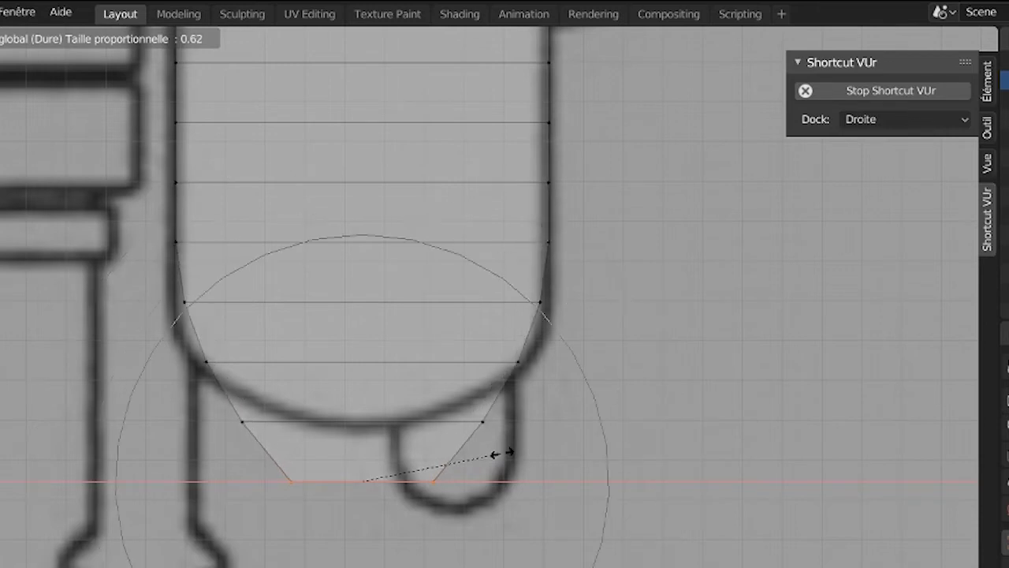
{"action": "scroll", "coordinate": [498, 453], "scroll_direction": "up", "scroll_amount": 2}
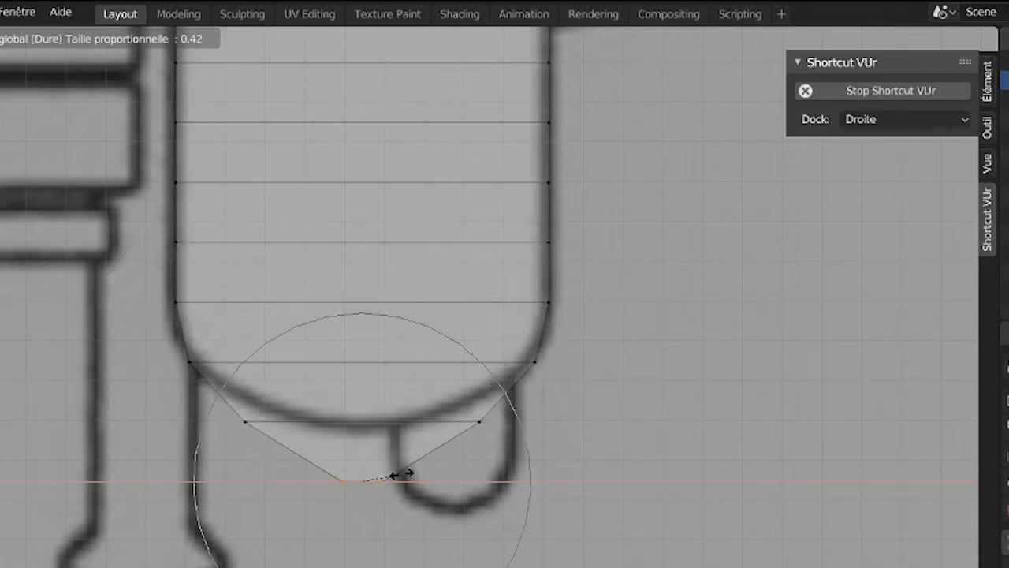
{"action": "left_click", "coordinate": [402, 473]}
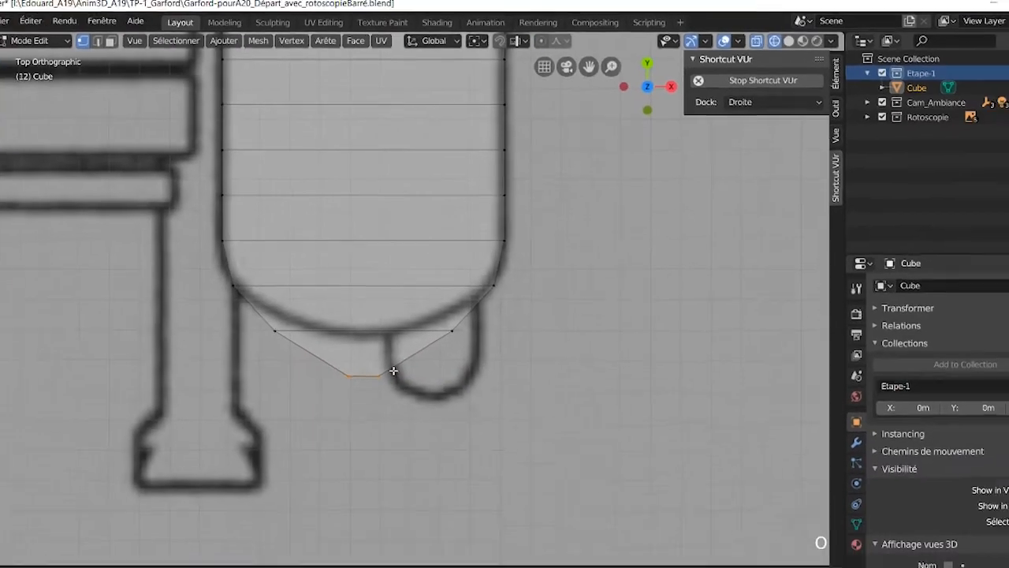
With proportional editing off, move the end vertices along Y toward the fender's drawn curve
{"action": "key", "text": "g"}
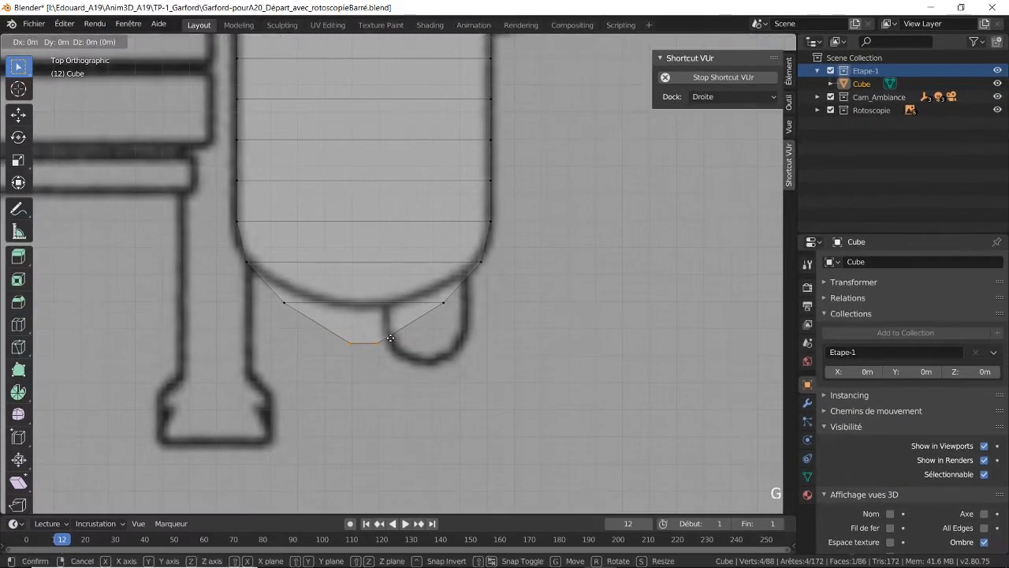
{"action": "key", "text": "y"}
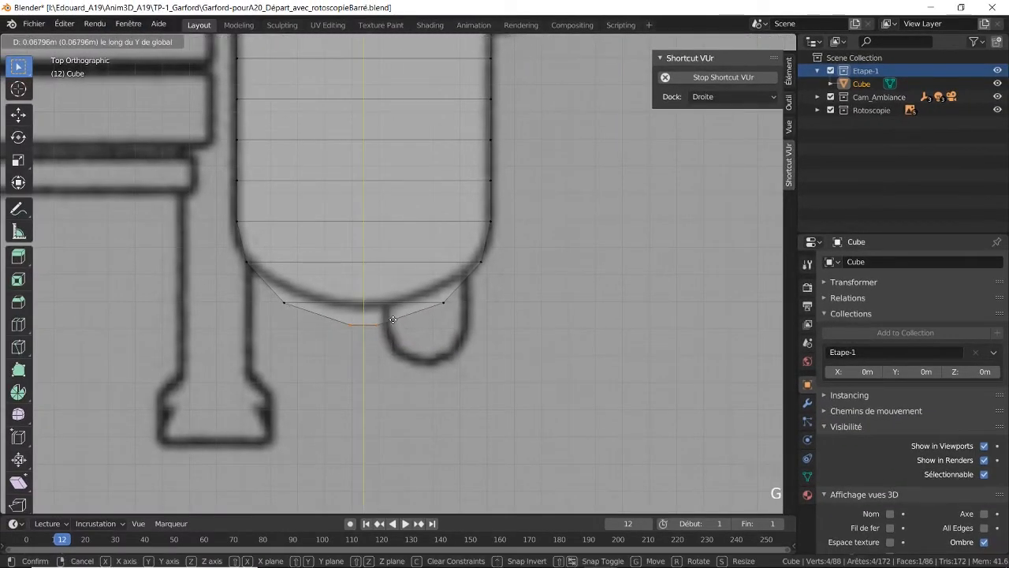
{"action": "left_click", "coordinate": [393, 315]}
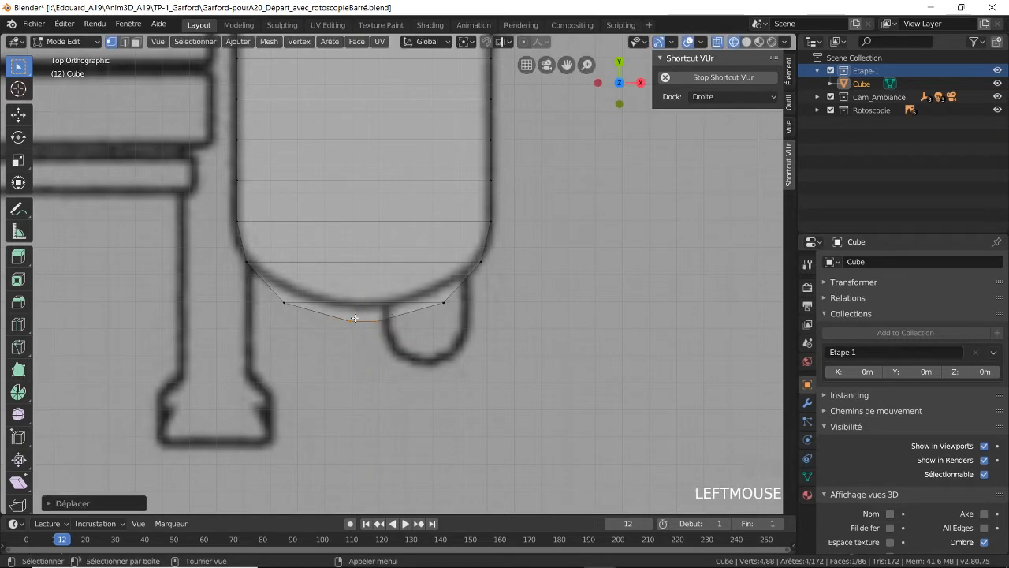
Box-select the last two rows of vertices at the rounded end and move them about 0.11 m along Y
{"action": "key", "text": "b"}
{"action": "left_click_drag", "start_coordinate": [277, 286], "coordinate": [527, 353]}
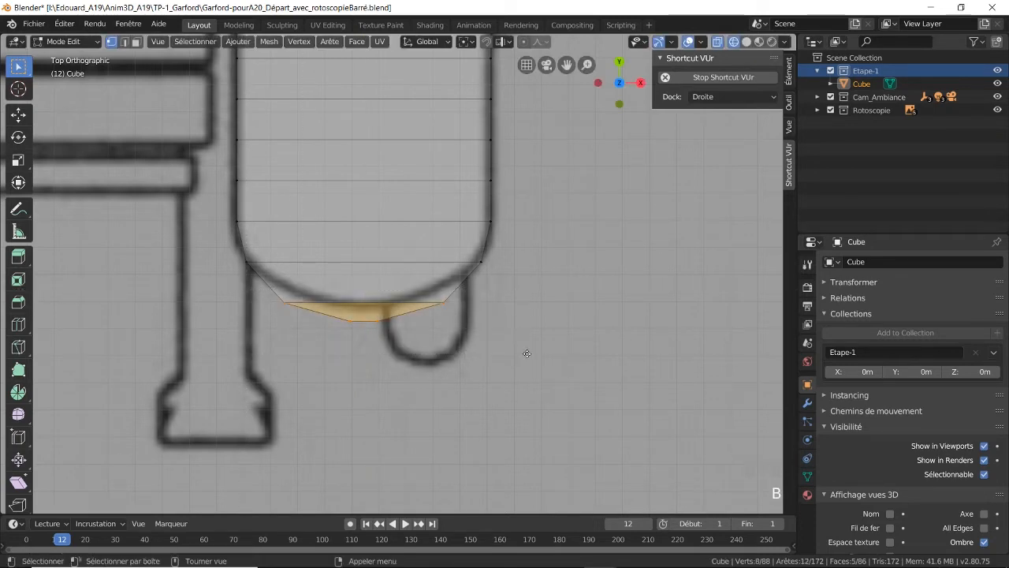
{"action": "key", "text": "g"}
{"action": "key", "text": "y"}
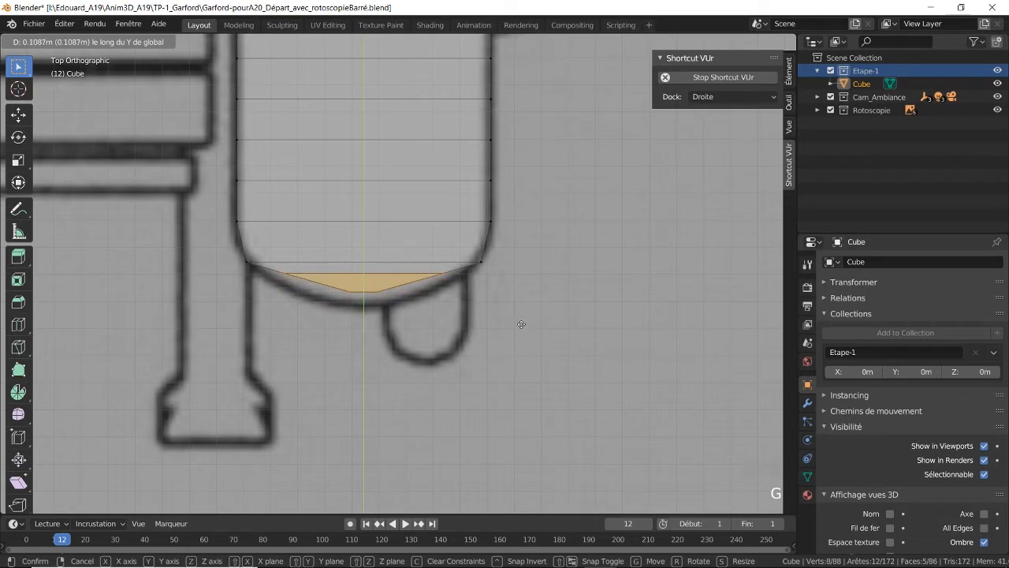
{"action": "left_click", "coordinate": [521, 323]}
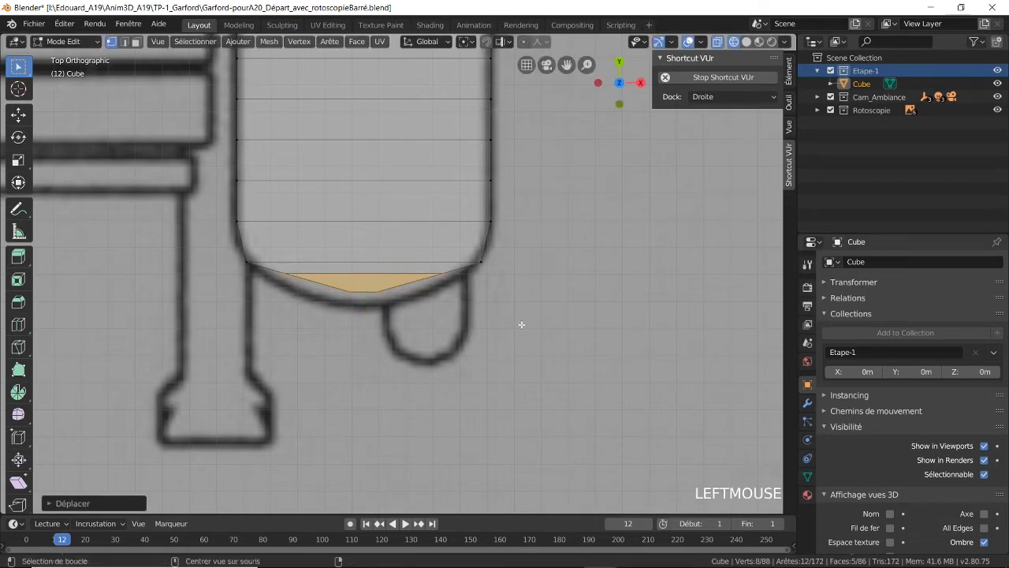
Select only the four outermost end vertices and move them slightly inward along Y to flatten the tip
{"action": "key", "text": "b"}
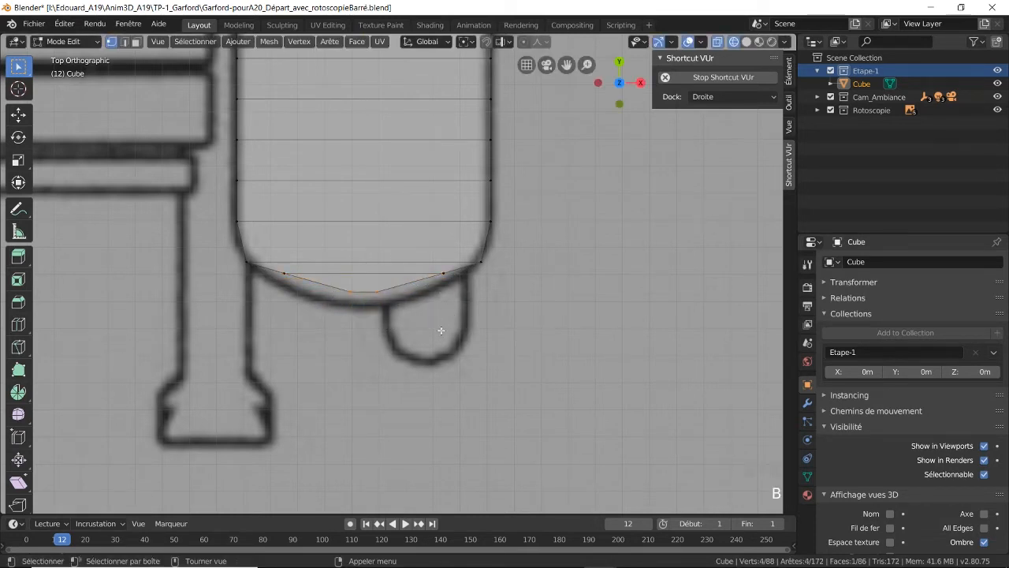
{"action": "key", "text": "g"}
{"action": "key", "text": "y"}
{"action": "left_click", "coordinate": [441, 325]}
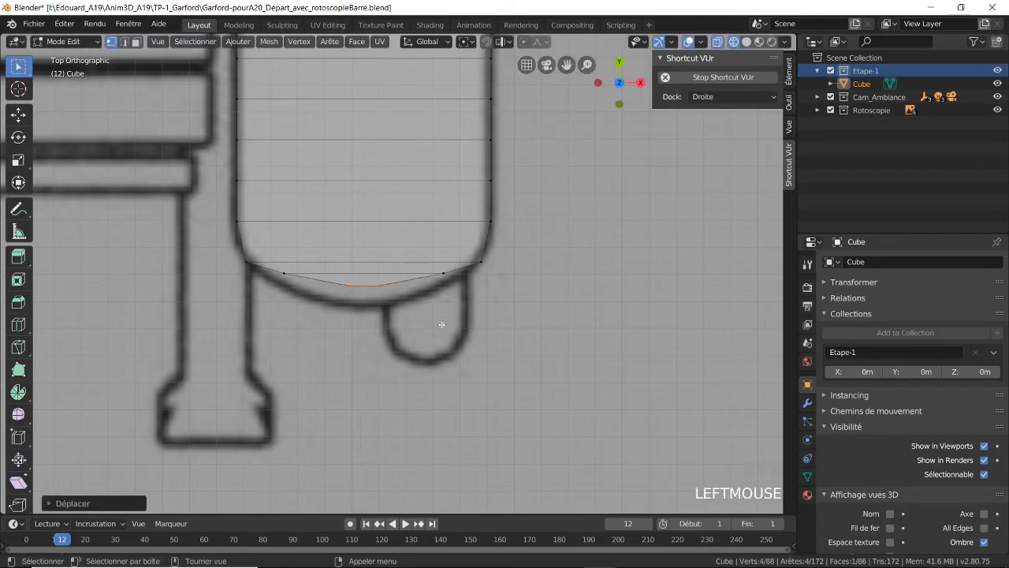
Box-select the last three rows of vertices at the rounded end and try scaling them along X without proportional editing
{"action": "left_click_drag", "start_coordinate": [247, 244], "coordinate": [615, 279]}
{"action": "key", "text": "s"}
{"action": "key", "text": "x"}
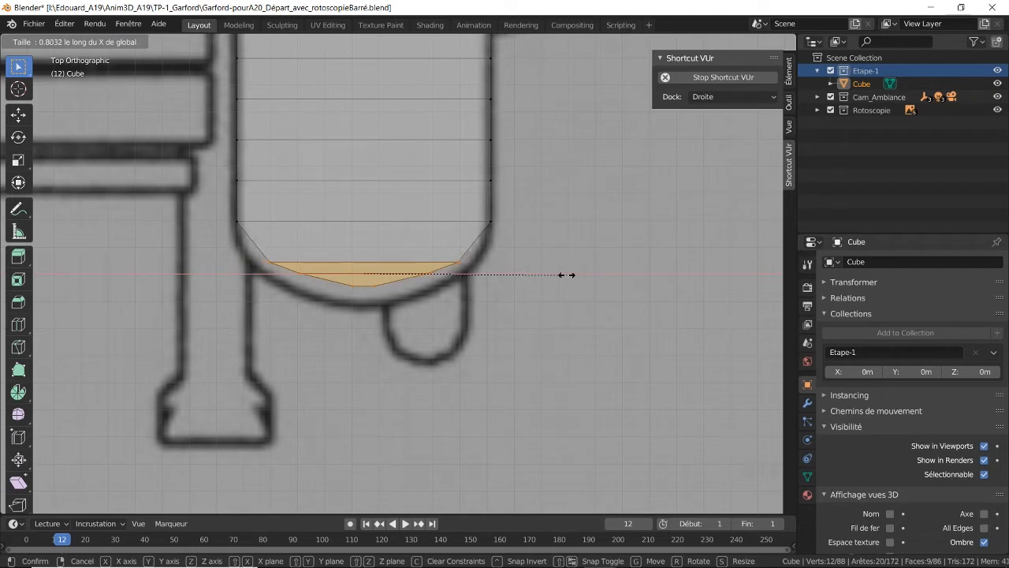
{"action": "key", "text": "Escape"}
Scale the last three rows to 0.81 along X with Aiguë proportional editing at size 0.385, and expand the operation's settings
{"action": "key", "text": "o"}
{"action": "key", "text": "s"}
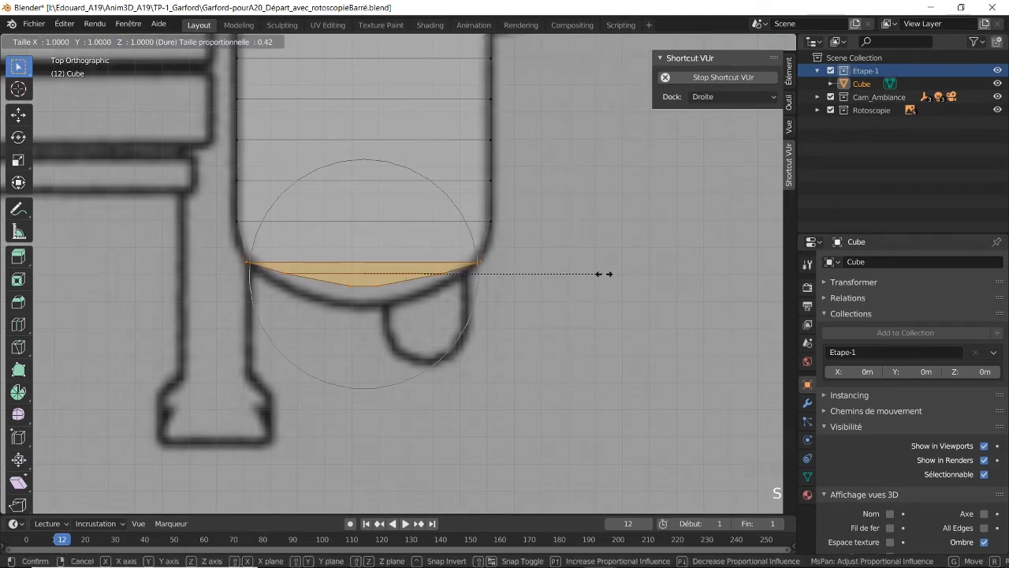
{"action": "key", "text": "x"}
{"action": "scroll", "coordinate": [557, 270], "scroll_direction": "down", "scroll_amount": 1}
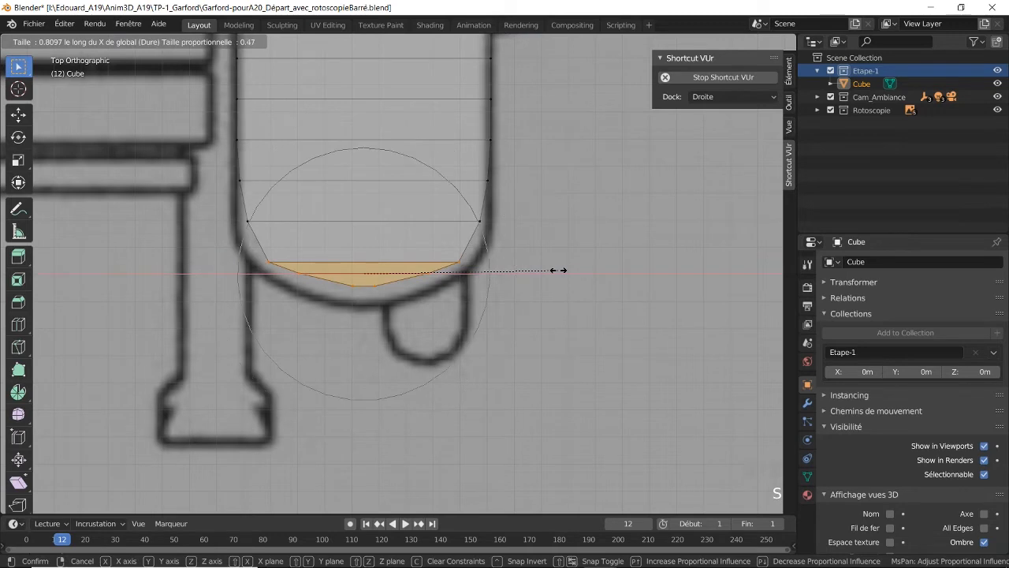
{"action": "left_click", "coordinate": [550, 272]}
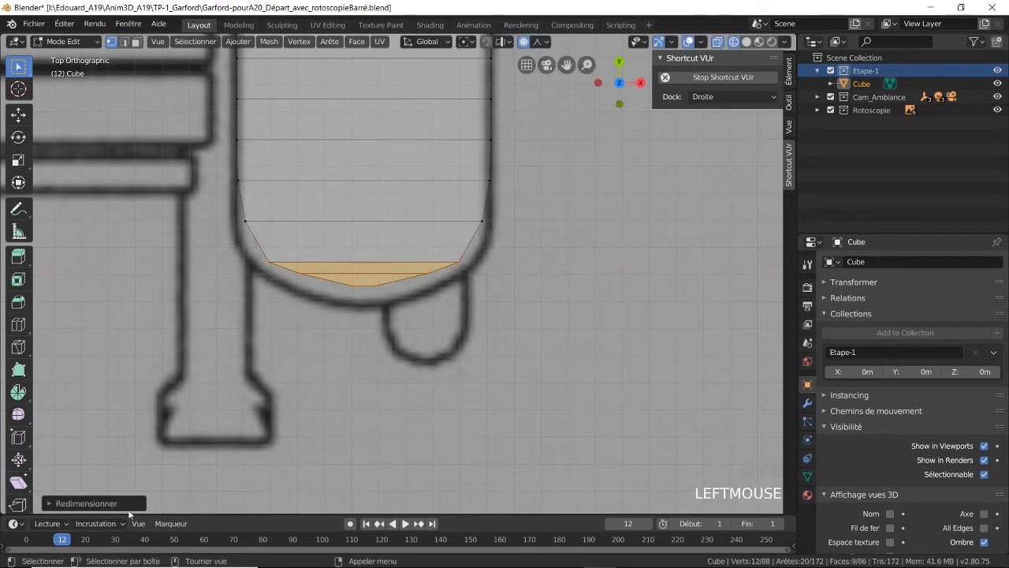
{"action": "left_click", "coordinate": [107, 503]}
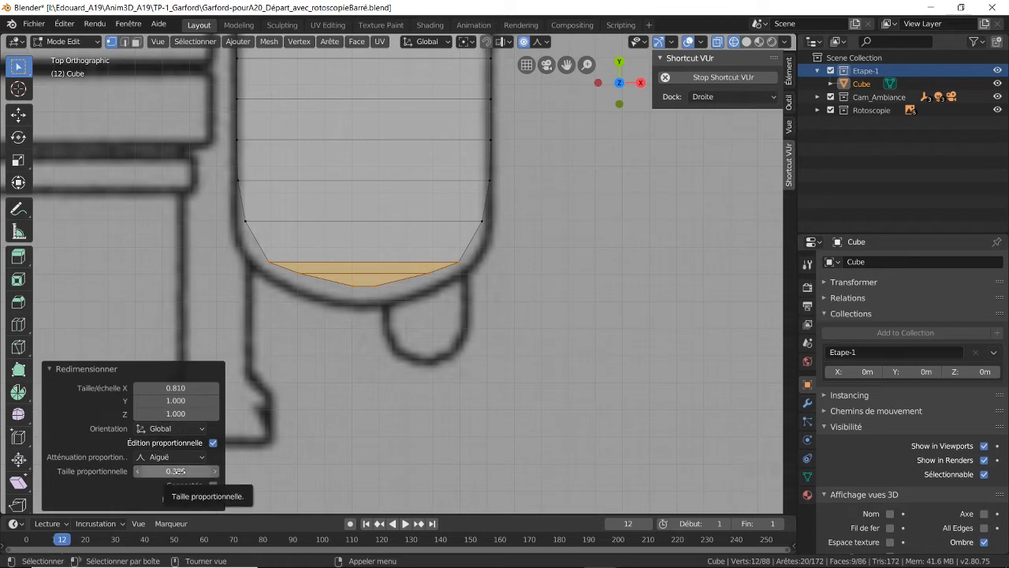
Set the scaling's proportional size to 0.366, and move the last three rows 0.068 m along Y without proportional editing
{"action": "mouse_move", "coordinate": [175, 472]}
{"action": "left_mouse_down"}
{"action": "mouse_move", "coordinate": [158, 471]}
{"action": "mouse_move", "coordinate": [195, 471]}
{"action": "mouse_move", "coordinate": [182, 465]}
{"action": "left_mouse_up"}
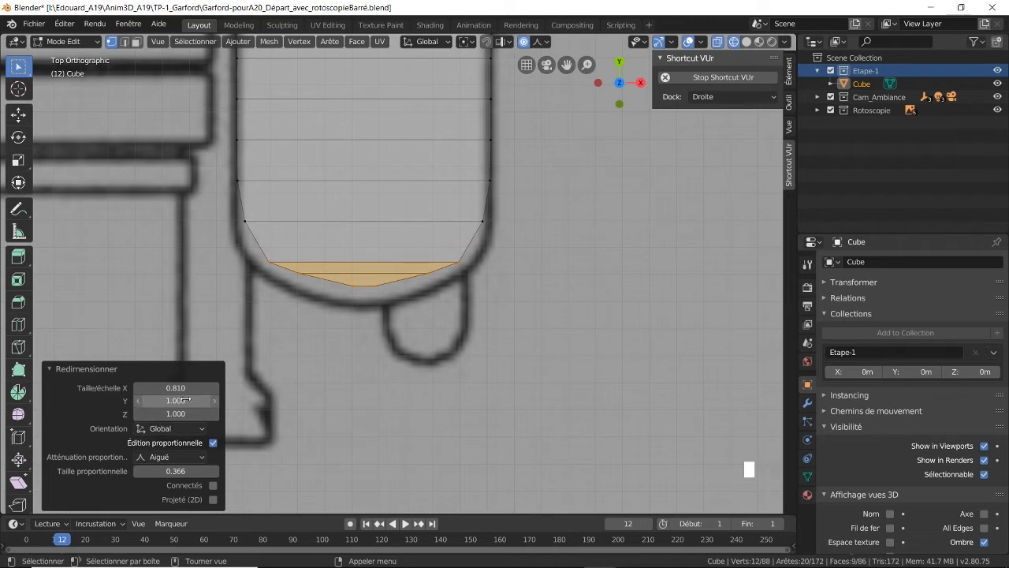
{"action": "left_click_drag", "start_coordinate": [188, 388], "coordinate": [189, 388]}
{"action": "key", "text": "g"}
{"action": "key", "text": "y"}
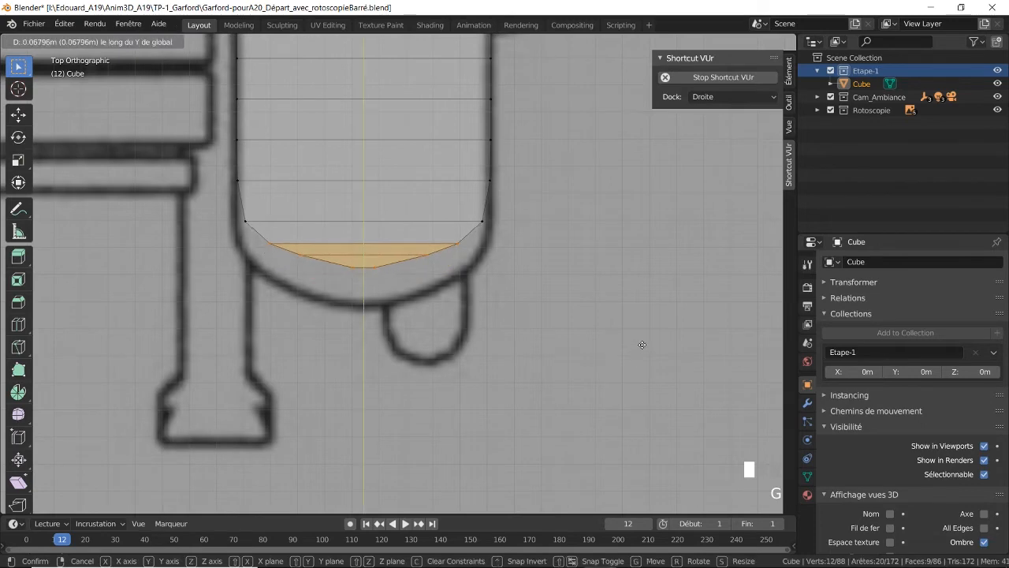
{"action": "left_click", "coordinate": [642, 345]}
{"action": "scroll", "coordinate": [509, 135], "scroll_direction": "down", "scroll_amount": 3}
{"action": "middle_click_drag", "start_coordinate": [509, 134], "coordinate": [389, 176], "text": "shift"}
{"action": "scroll", "coordinate": [397, 354], "scroll_direction": "up", "scroll_amount": 4}
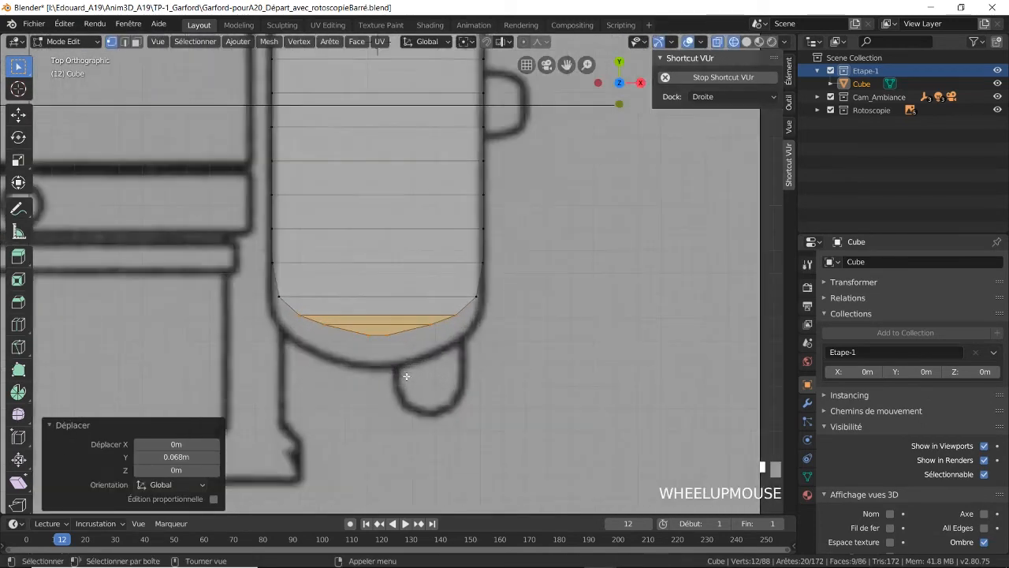
{"action": "key", "text": "g"}
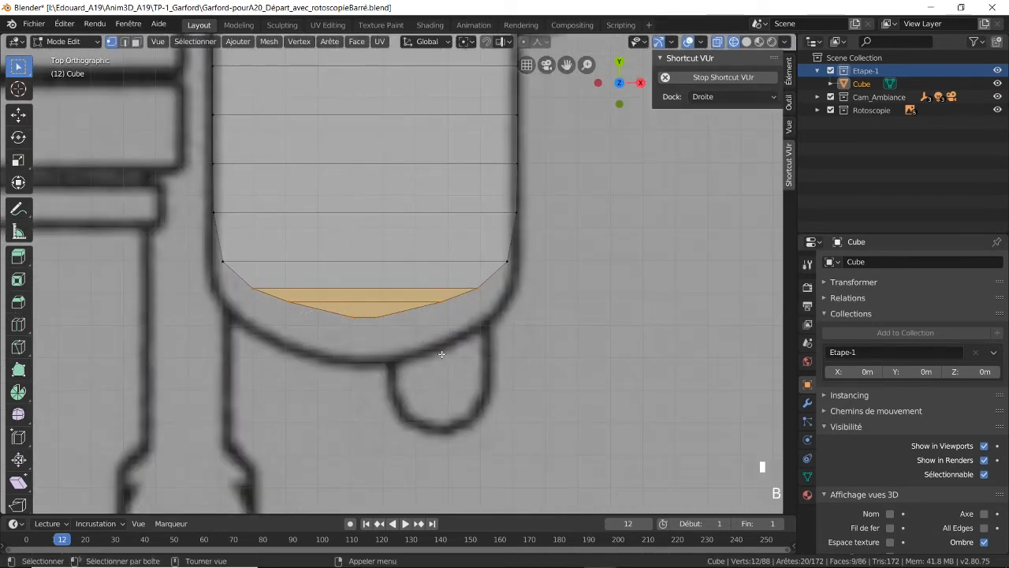
{"action": "key", "text": "Escape"}
{"action": "key", "text": "o"}
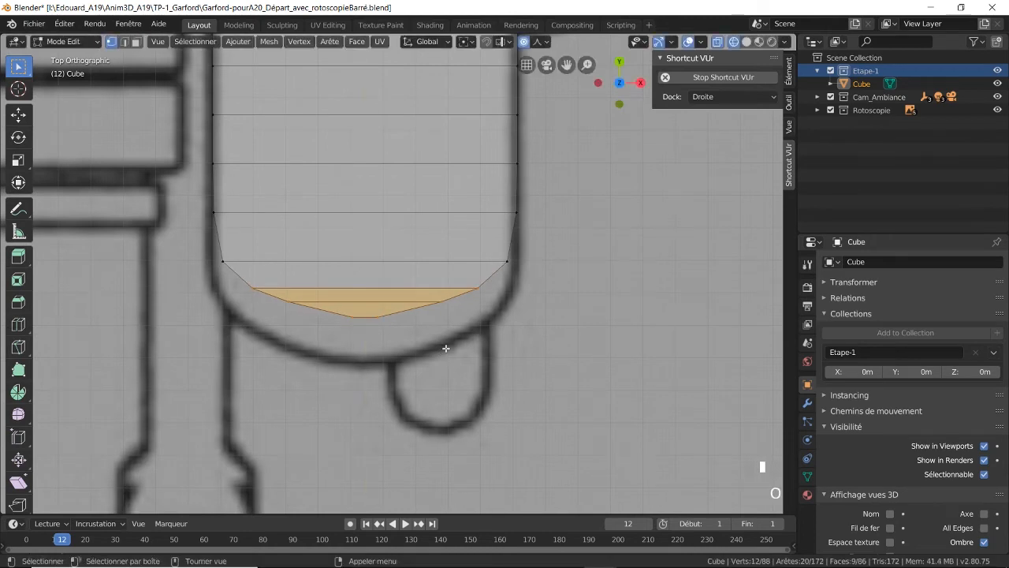
{"action": "key", "text": "g"}
{"action": "key", "text": "y"}
{"action": "right_click", "coordinate": [446, 340]}
{"action": "key", "text": "o"}
Select only the four outermost tip vertices and move them 0.0243 m along Y
{"action": "key", "text": "alt+a"}
{"action": "left_click", "coordinate": [364, 316]}
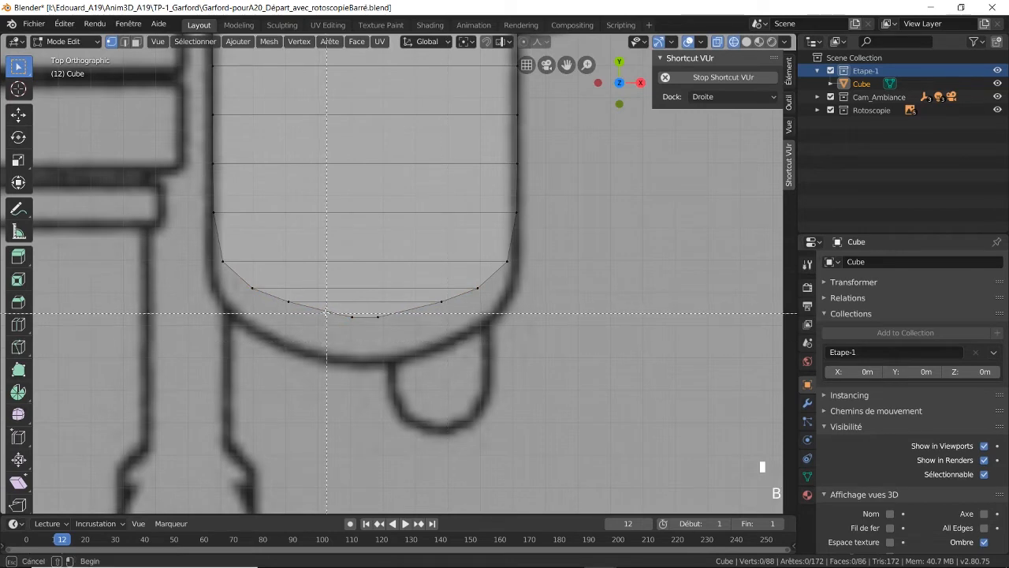
{"action": "key", "text": "g"}
{"action": "key", "text": "y"}
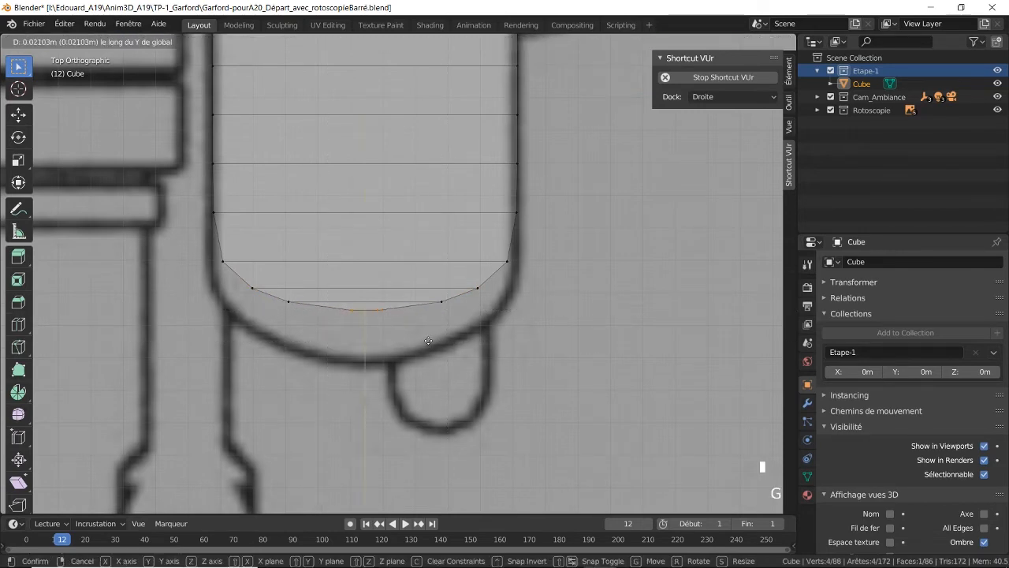
{"action": "left_click", "coordinate": [428, 340]}
Select the whole fender mesh and move it about -0.145 m along Y to fit the outline in the drawing
{"action": "scroll", "coordinate": [428, 340], "scroll_direction": "down", "scroll_amount": 3}
{"action": "middle_click_drag", "start_coordinate": [428, 340], "coordinate": [481, 371], "text": "shift"}
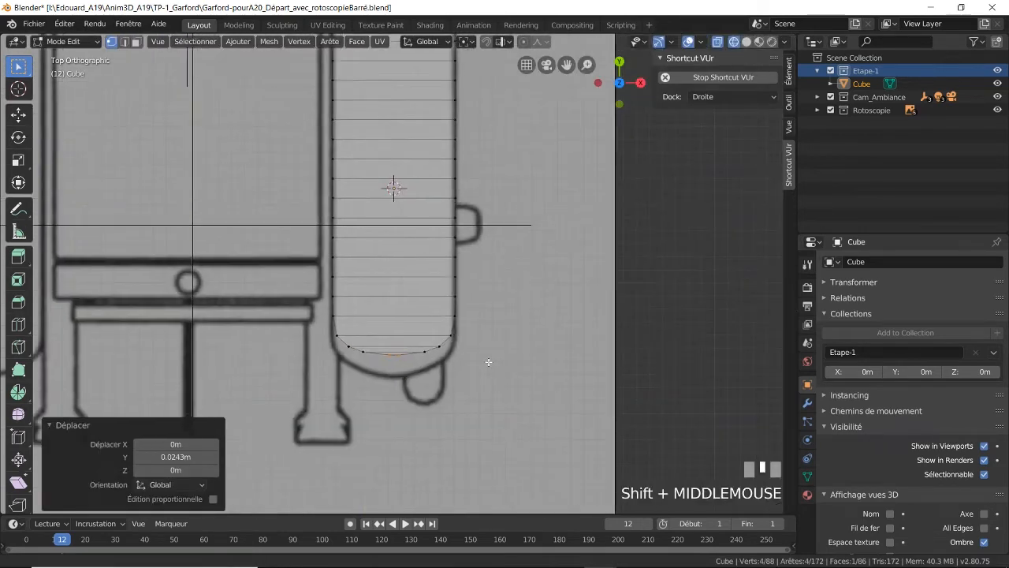
{"action": "scroll", "coordinate": [484, 391], "scroll_direction": "down", "scroll_amount": 1}
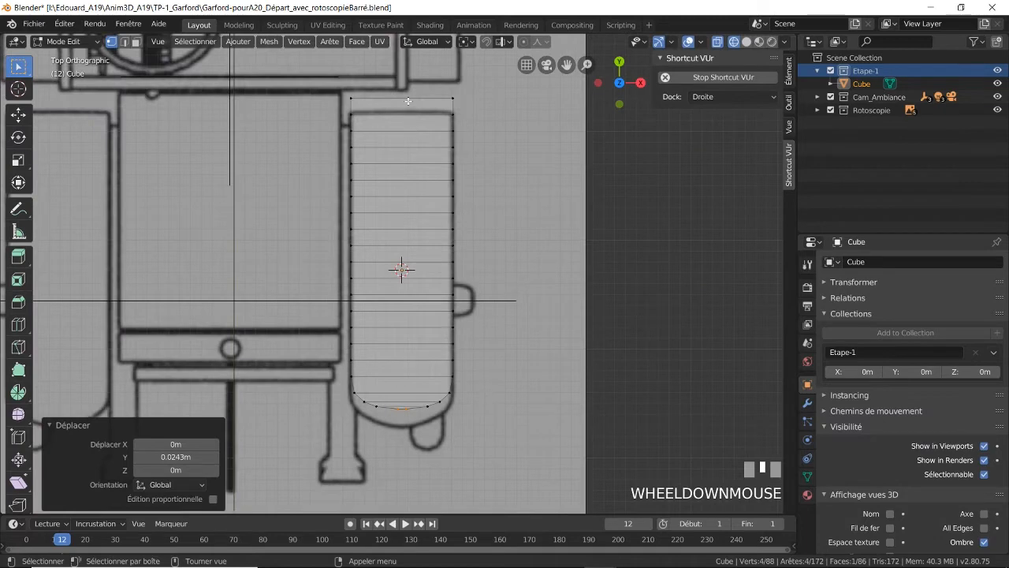
{"action": "key", "text": "a"}
{"action": "key", "text": "g"}
{"action": "key", "text": "y"}
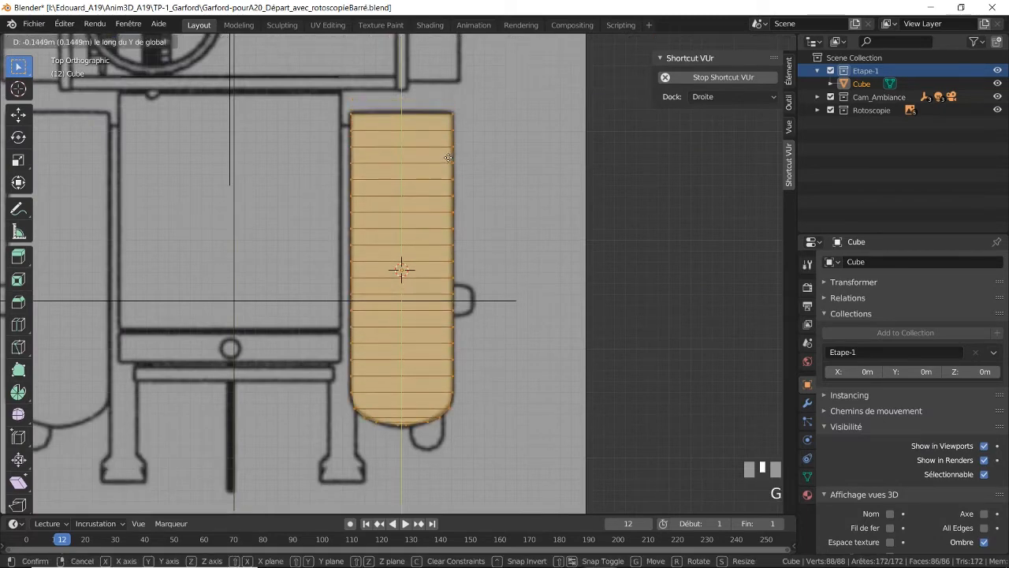
{"action": "left_click", "coordinate": [448, 158]}
{"action": "scroll", "coordinate": [462, 243], "scroll_direction": "up", "scroll_amount": 4}
{"action": "middle_click_drag", "start_coordinate": [468, 273], "coordinate": [506, 162], "text": "shift"}
{"action": "scroll", "coordinate": [506, 169], "scroll_direction": "down", "scroll_amount": 1}
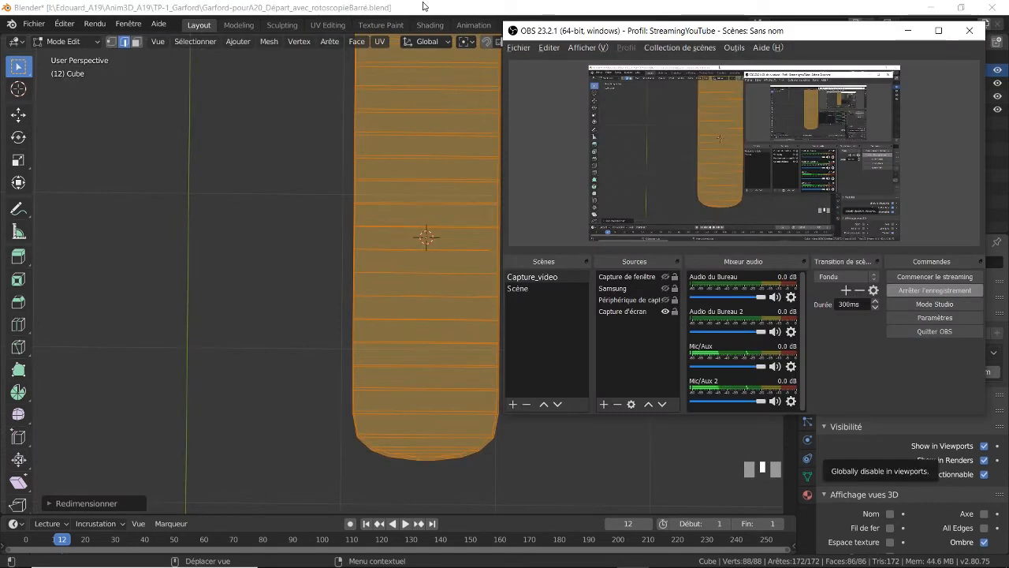
Switch back to Blender and show the fender in perspective with rendered shading
{"action": "left_click", "coordinate": [423, 6]}
{"action": "middle_click_drag", "start_coordinate": [540, 249], "coordinate": [644, 163]}
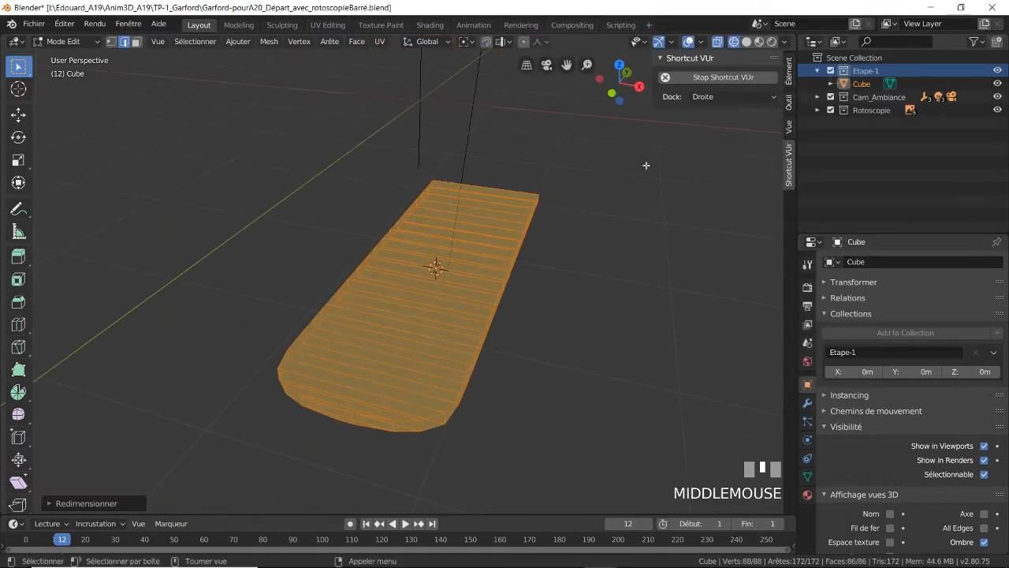
{"action": "left_click", "coordinate": [772, 42]}
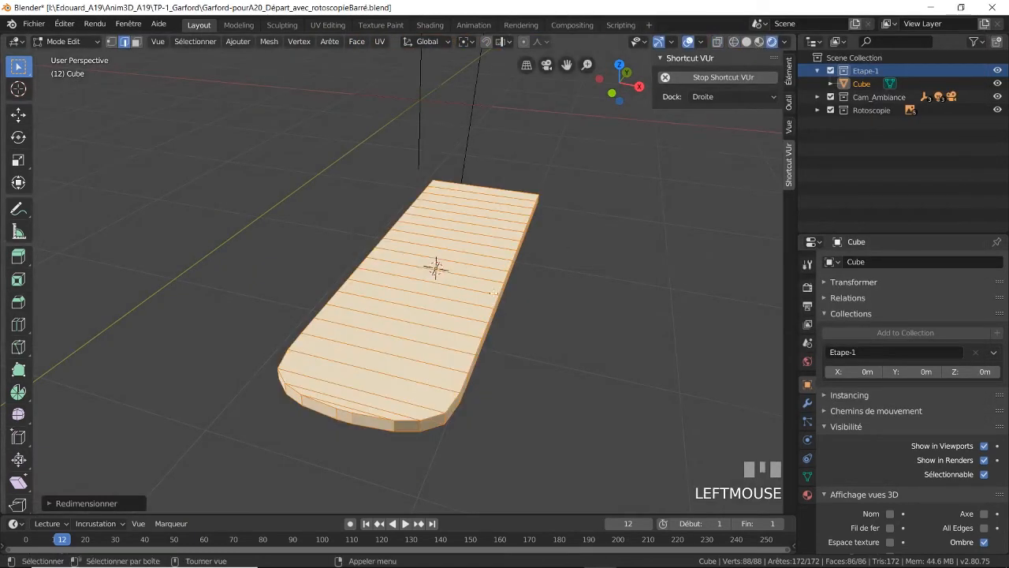
Clear the selection and circle-select all the top faces of the fender in face mode
{"action": "key", "text": "alt+a"}
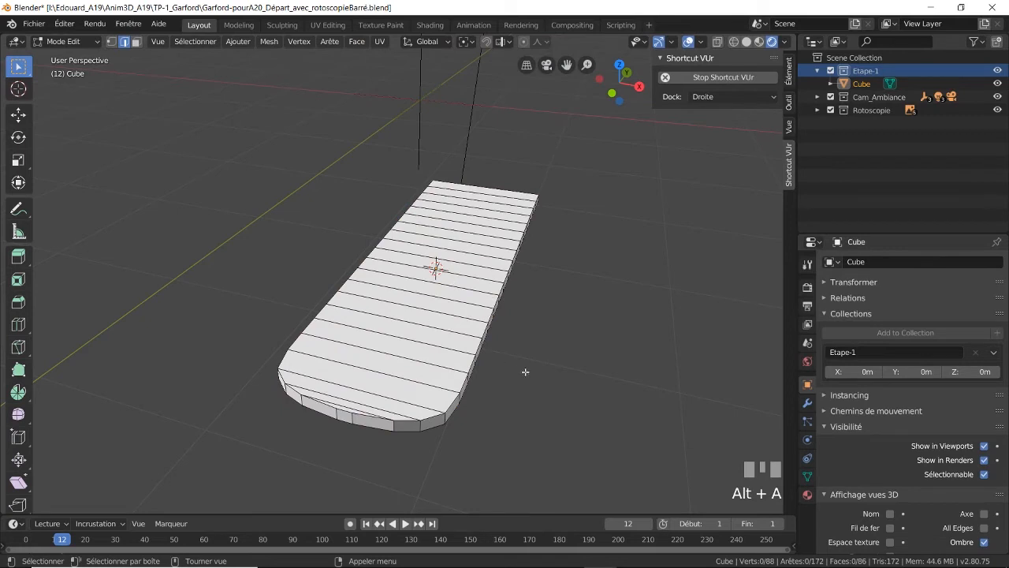
{"action": "middle_click_drag", "start_coordinate": [525, 371], "coordinate": [478, 370]}
{"action": "scroll", "coordinate": [458, 361], "scroll_direction": "up", "scroll_amount": 3}
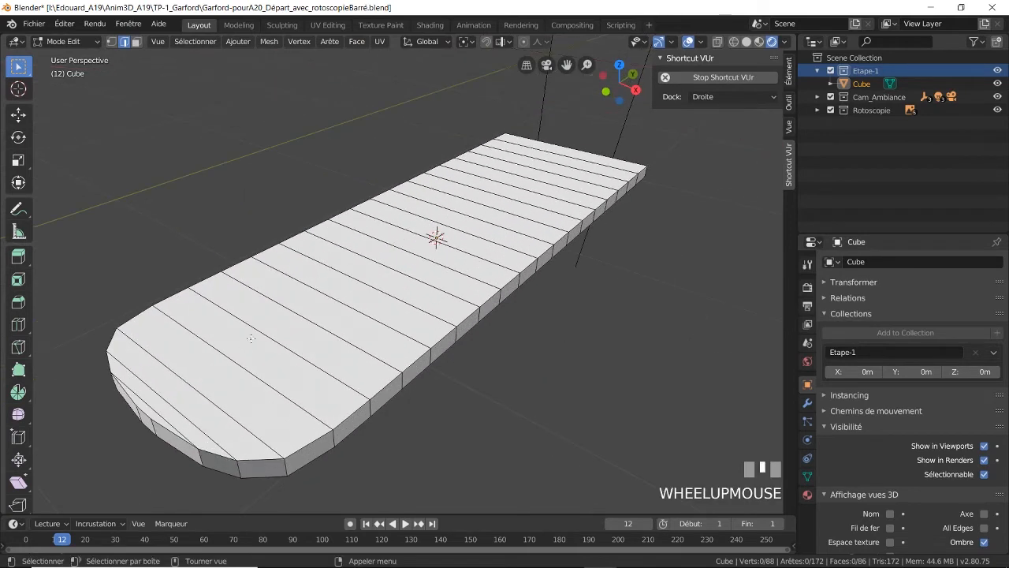
{"action": "key", "text": "c"}
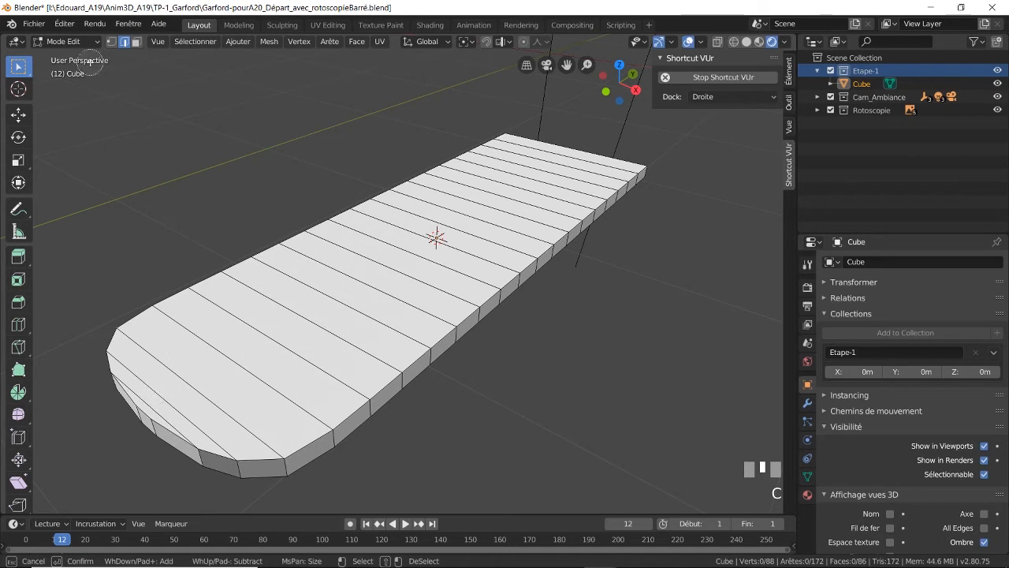
{"action": "left_click", "coordinate": [135, 44]}
{"action": "mouse_move", "coordinate": [141, 374]}
{"action": "left_mouse_down"}
{"action": "mouse_move", "coordinate": [371, 290]}
{"action": "mouse_move", "coordinate": [545, 186]}
{"action": "mouse_move", "coordinate": [569, 157]}
{"action": "left_mouse_up"}
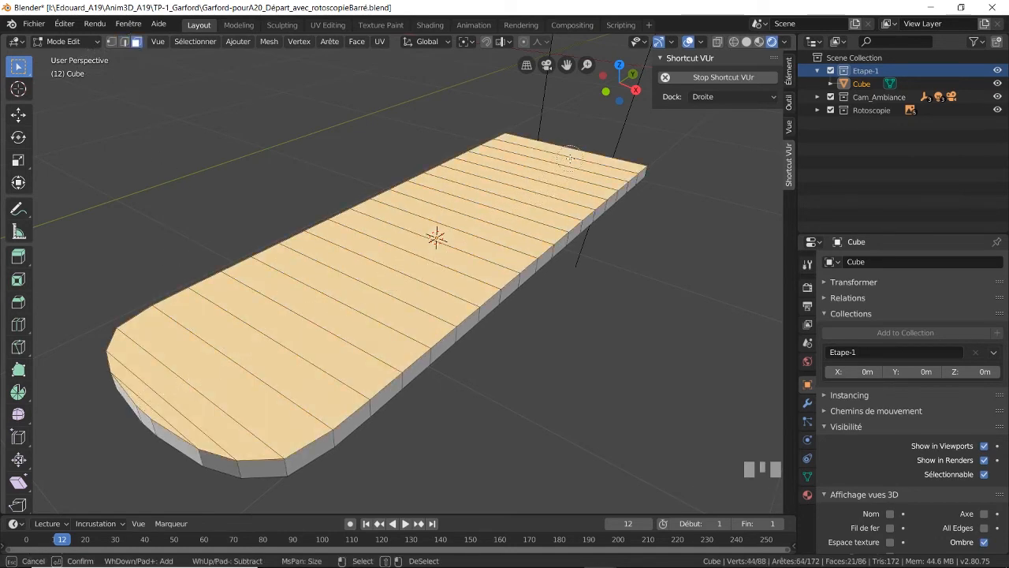
{"action": "key", "text": "Escape"}
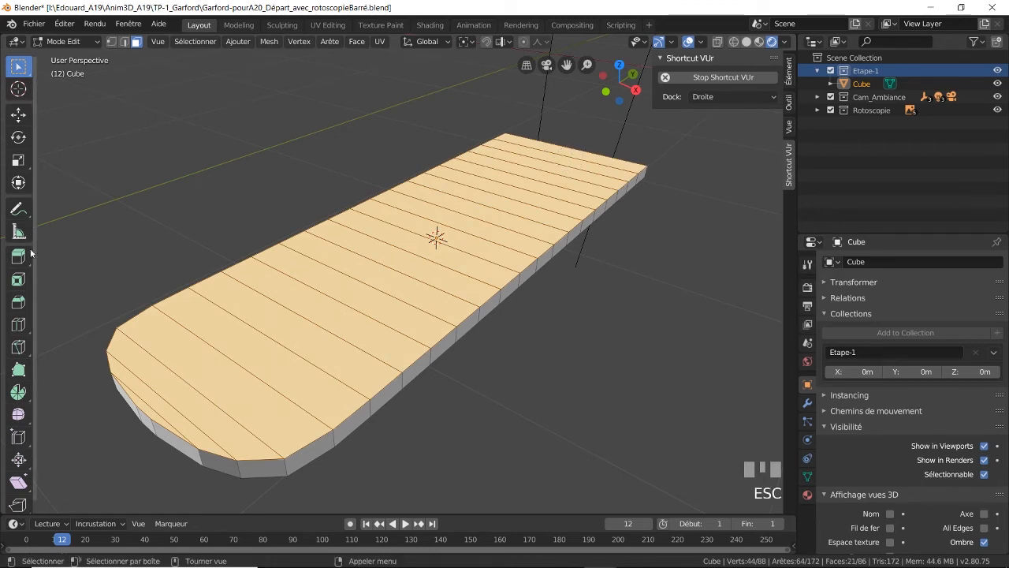
Inset the selected top faces by about 0.02 m and give the inset a depth of 0.263 m
{"action": "left_click", "coordinate": [18, 279]}
{"action": "left_click_drag", "start_coordinate": [369, 297], "coordinate": [367, 300]}
{"action": "left_click_drag", "start_coordinate": [367, 346], "coordinate": [445, 297]}
{"action": "scroll", "coordinate": [458, 408], "scroll_direction": "up", "scroll_amount": 2}
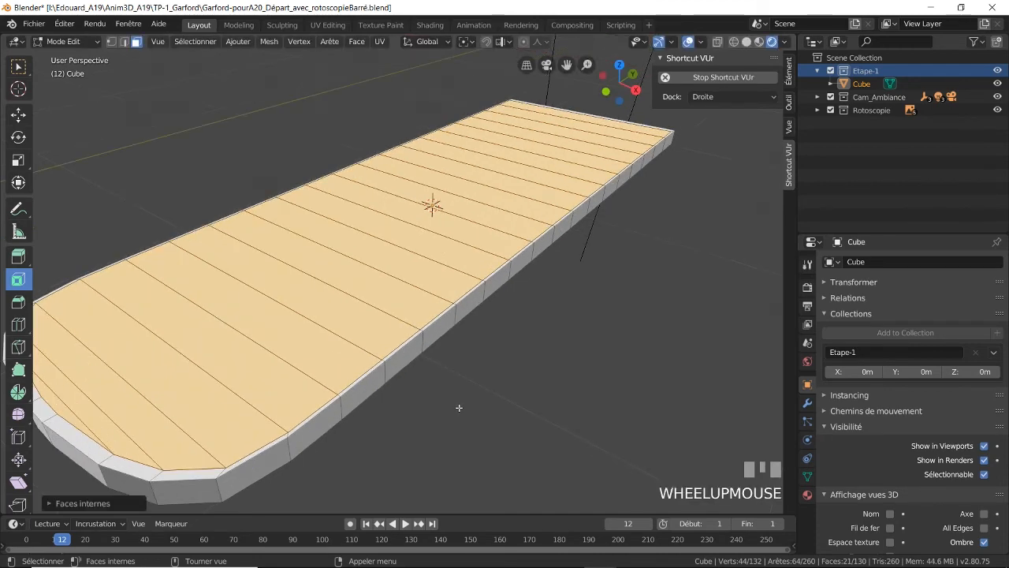
{"action": "middle_click_drag", "start_coordinate": [438, 410], "coordinate": [565, 315], "text": "shift"}
{"action": "left_click", "coordinate": [108, 502]}
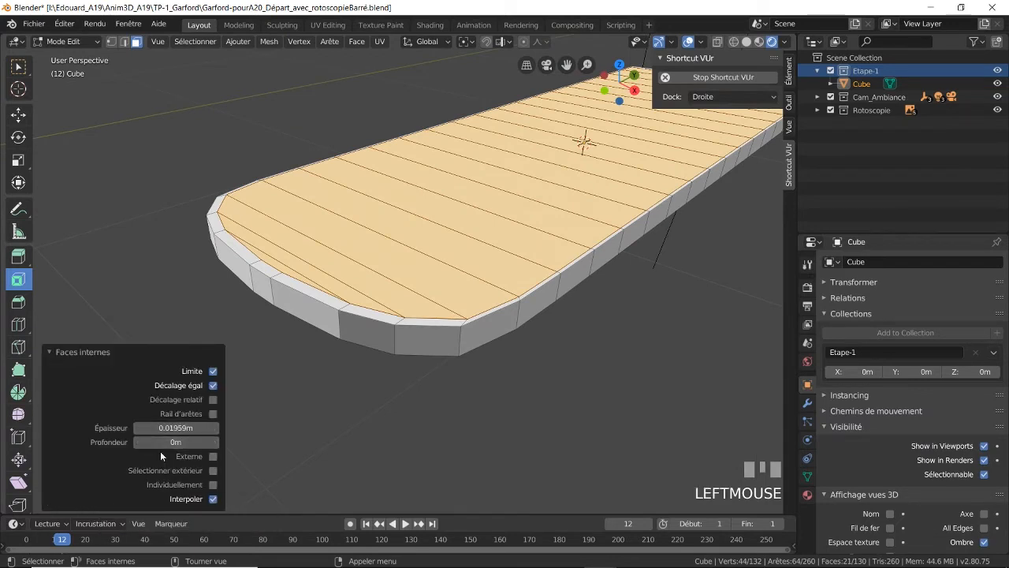
{"action": "left_click_drag", "start_coordinate": [165, 444], "coordinate": [209, 444]}
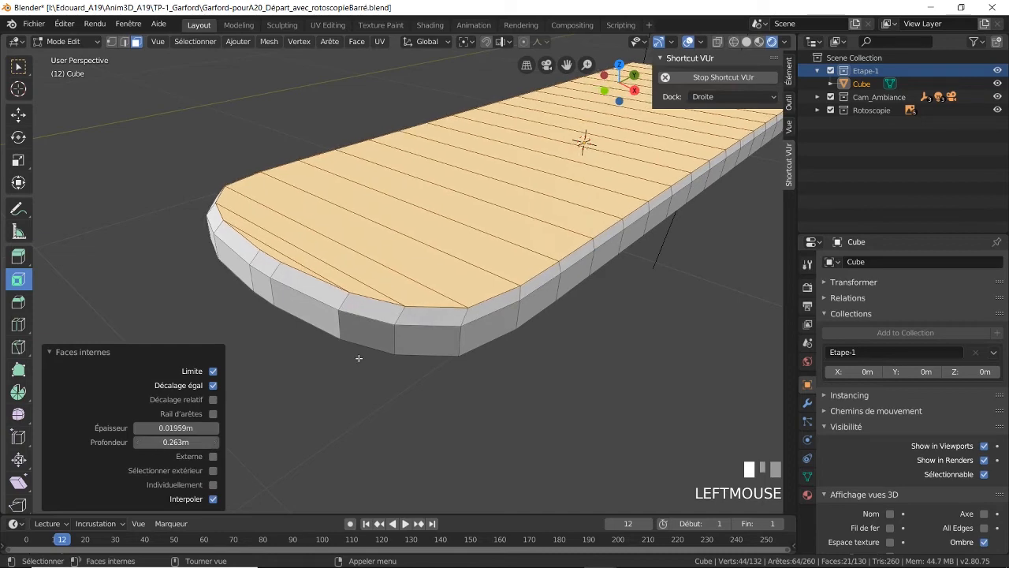
Scale the inset top faces to 0.953 along X
{"action": "middle_click_drag", "start_coordinate": [359, 358], "coordinate": [394, 334]}
{"action": "key", "text": "s"}
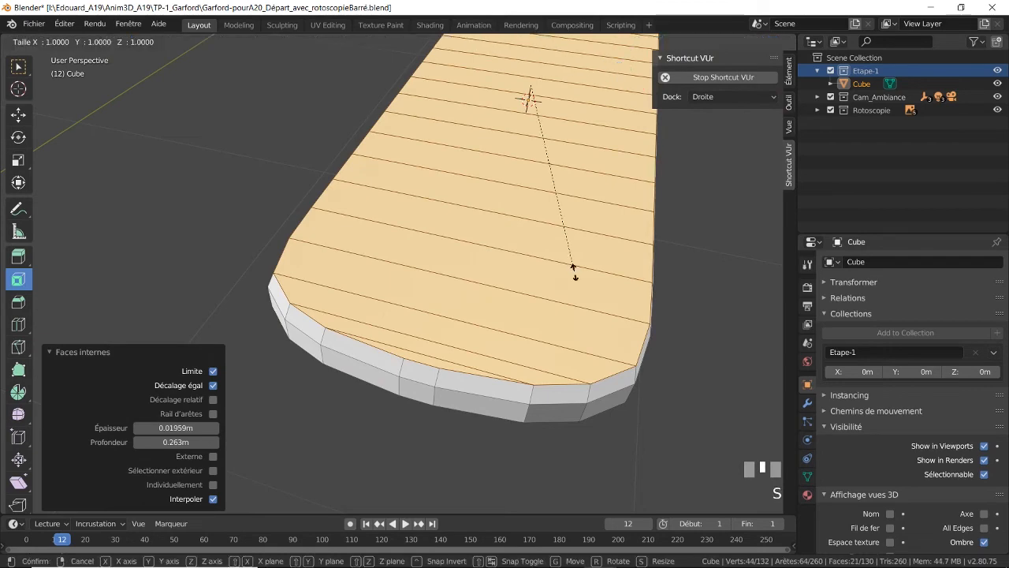
{"action": "key", "text": "x"}
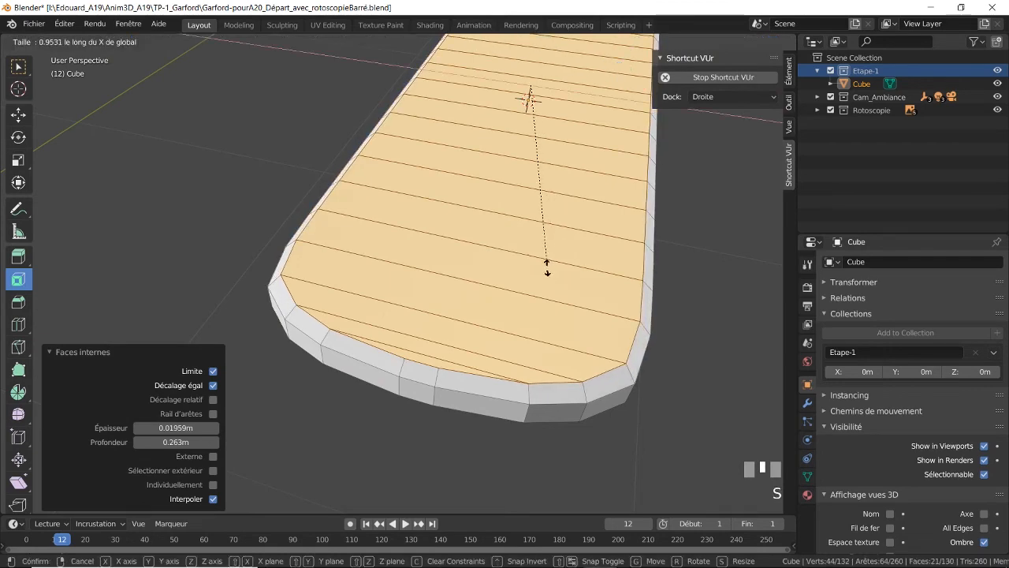
{"action": "left_click", "coordinate": [545, 268]}
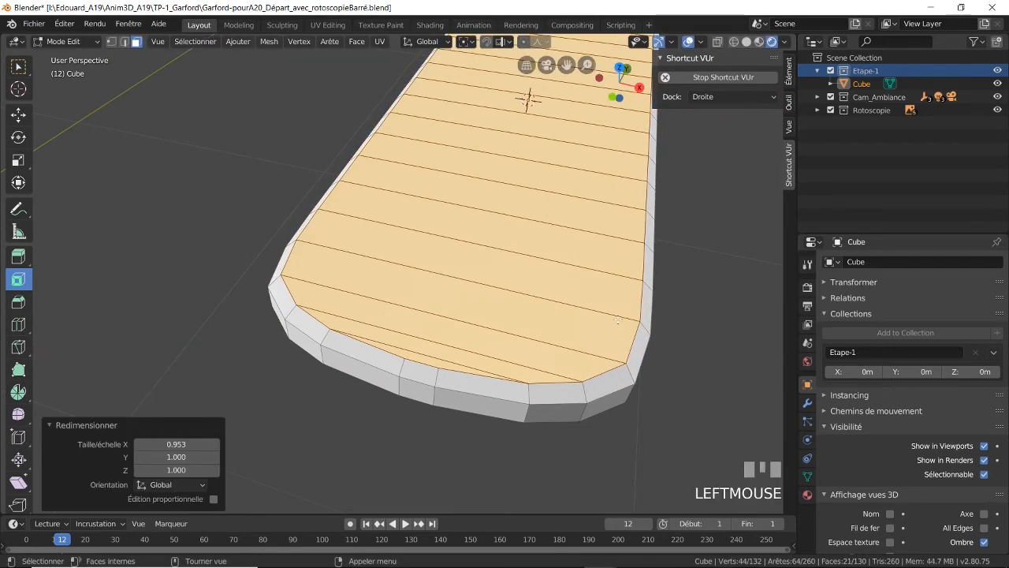
Select the whole mesh and apply smooth shading (Ombrage lissé) to its faces
{"action": "middle_click_drag", "start_coordinate": [546, 268], "coordinate": [522, 285]}
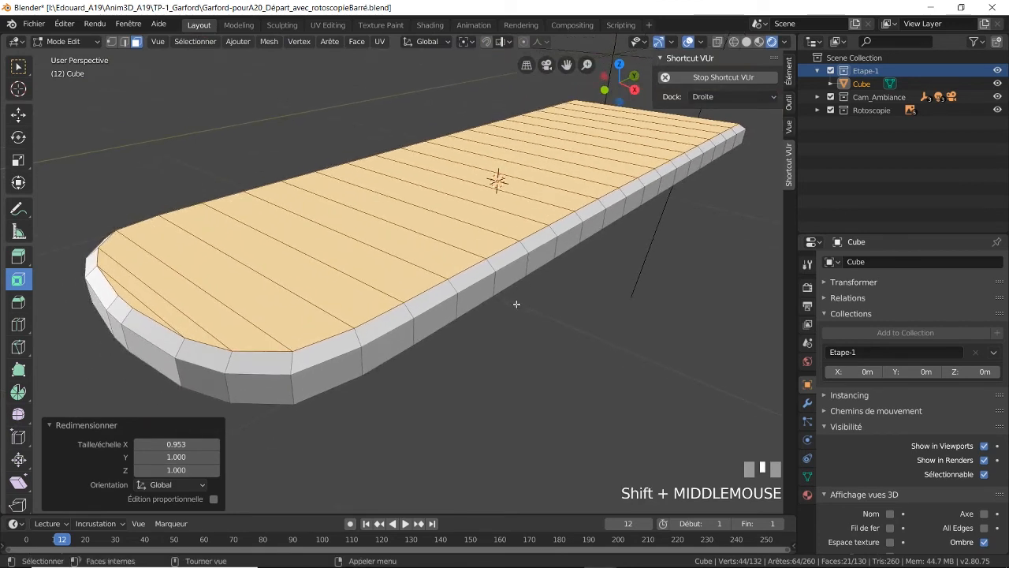
{"action": "key", "text": "a"}
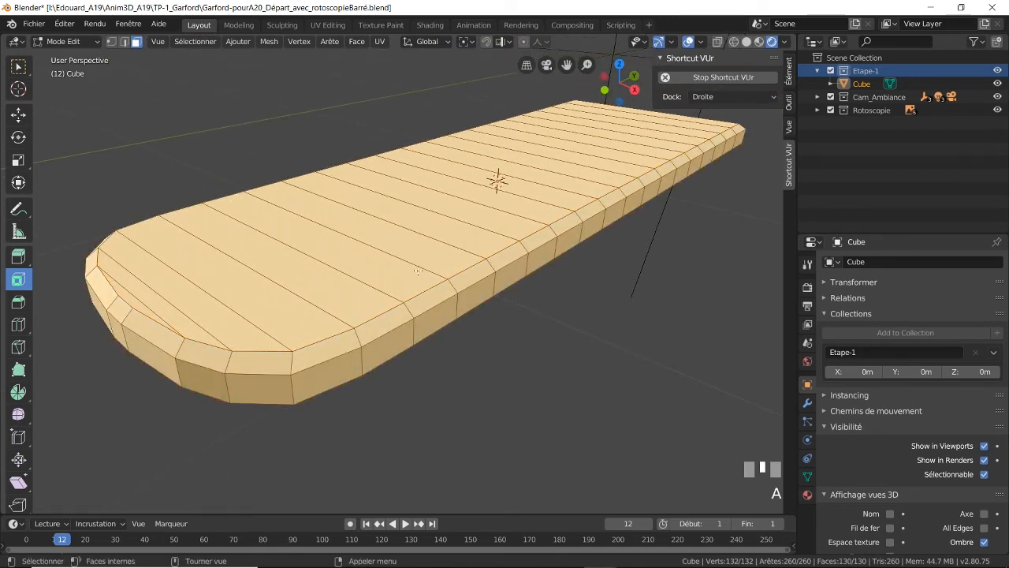
{"action": "right_click", "coordinate": [418, 266]}
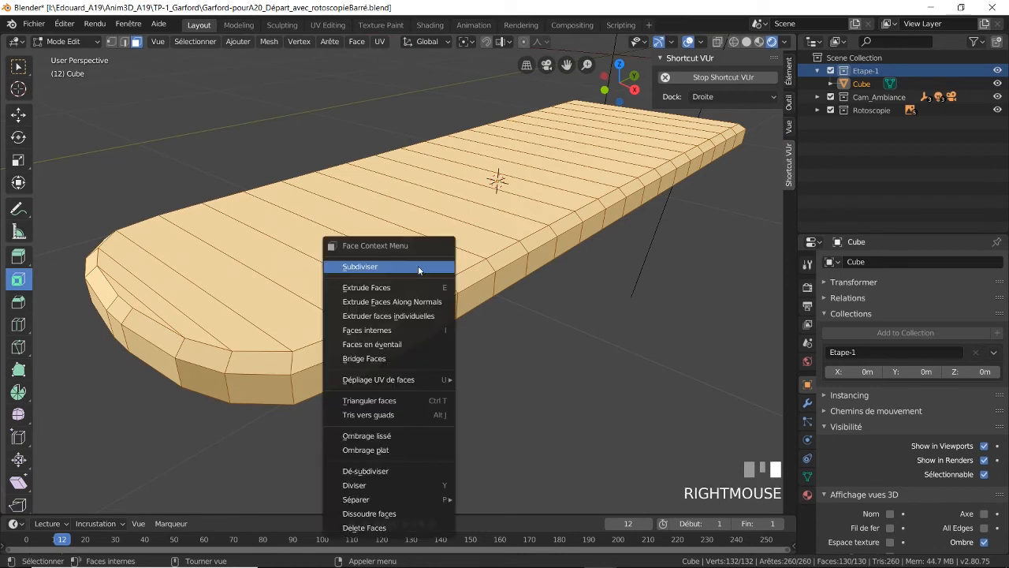
{"action": "left_click", "coordinate": [394, 436]}
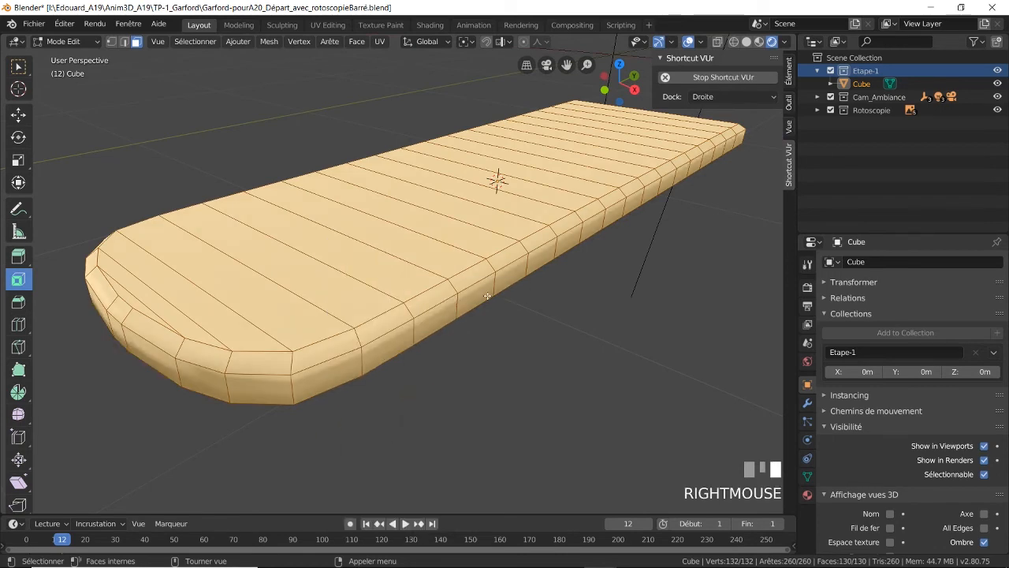
In edge mode, loop-select the whole outer upper rim plus one long side's inset and bottom edges, using see-through wireframe display
{"action": "left_click", "coordinate": [124, 41]}
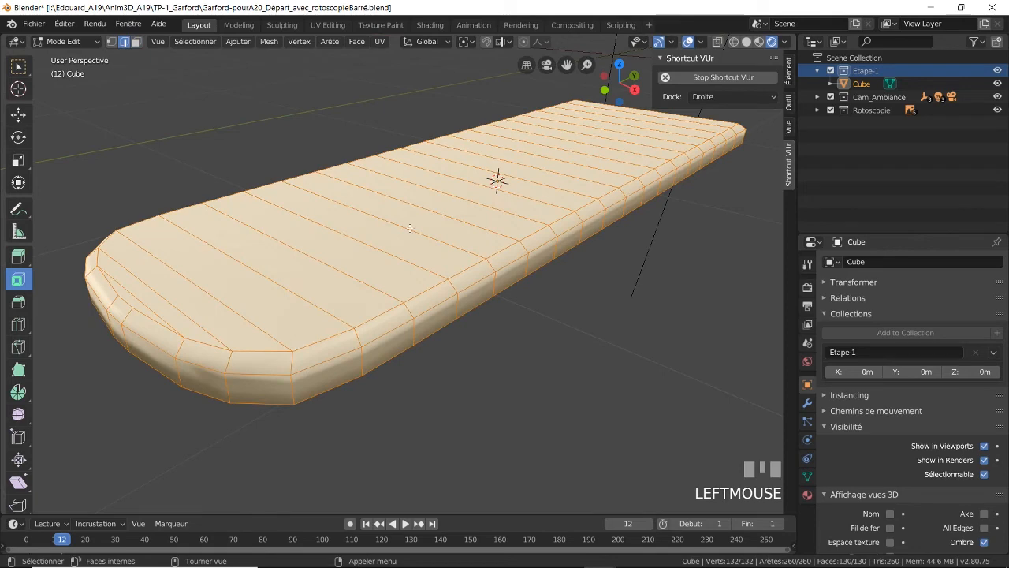
{"action": "key", "text": "alt+a"}
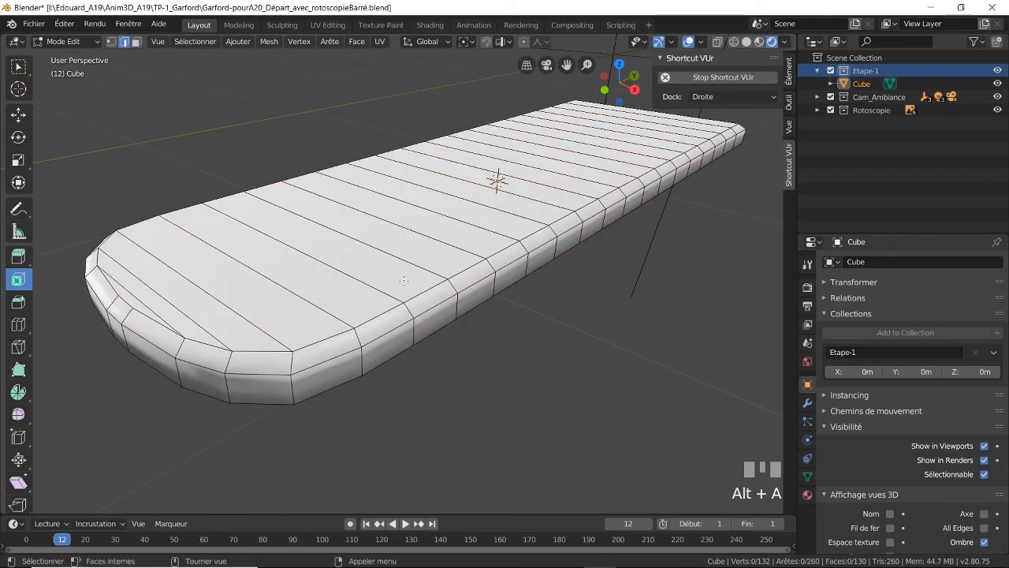
{"action": "left_click", "coordinate": [371, 320], "text": "alt"}
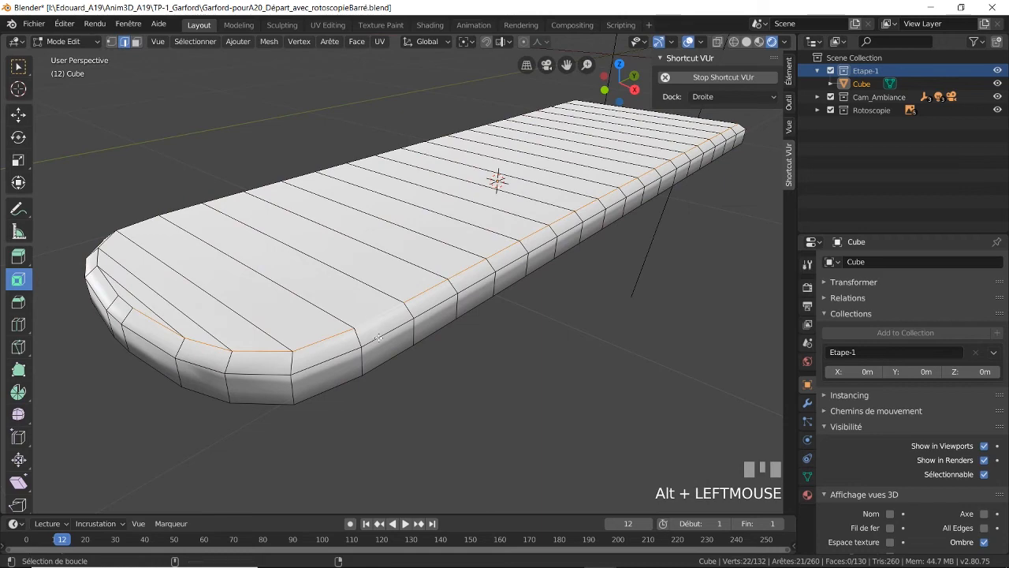
{"action": "left_click", "coordinate": [379, 337], "text": "alt+shift"}
{"action": "left_click", "coordinate": [718, 42]}
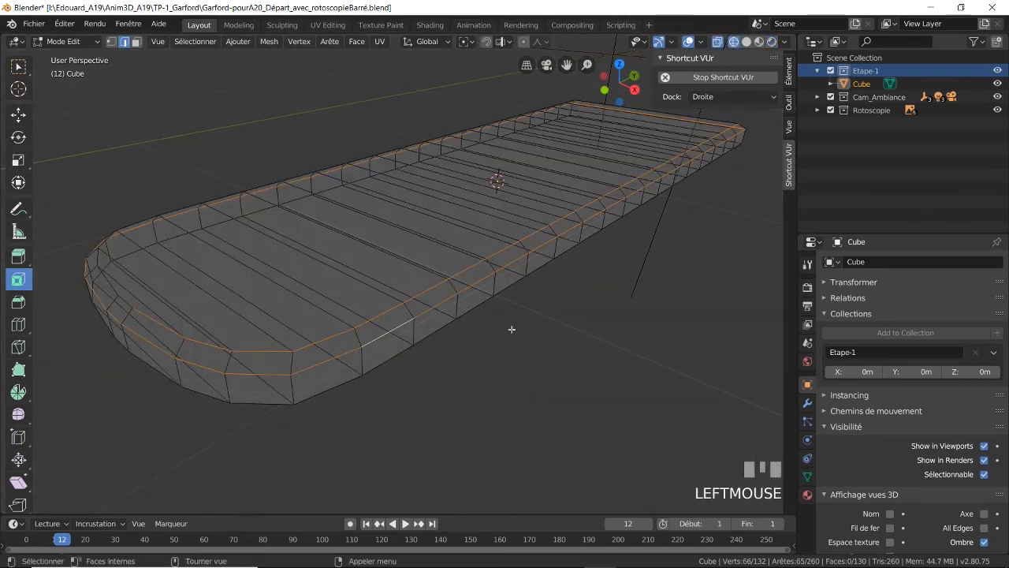
{"action": "left_click", "coordinate": [389, 362], "text": "alt+shift"}
Add the other long side's inset and bottom edge loops and the rounded end's middle inset and bottom edges to the selection
{"action": "middle_click_drag", "start_coordinate": [370, 400], "coordinate": [517, 340]}
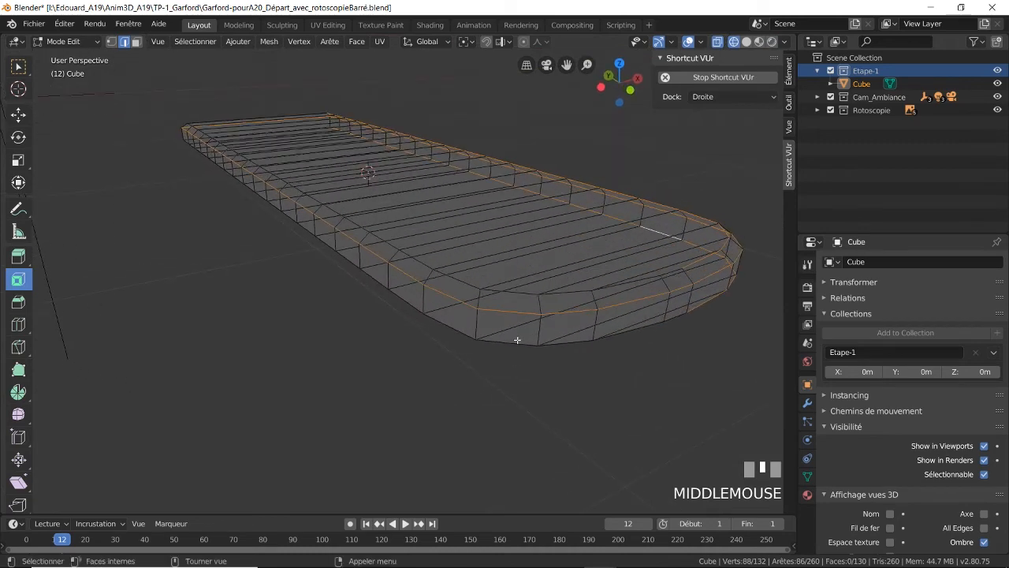
{"action": "left_click", "coordinate": [464, 283], "text": "alt+shift"}
{"action": "left_click", "coordinate": [460, 332], "text": "alt+shift"}
{"action": "middle_click_drag", "start_coordinate": [555, 344], "coordinate": [492, 324]}
{"action": "left_click", "coordinate": [486, 314], "text": "shift"}
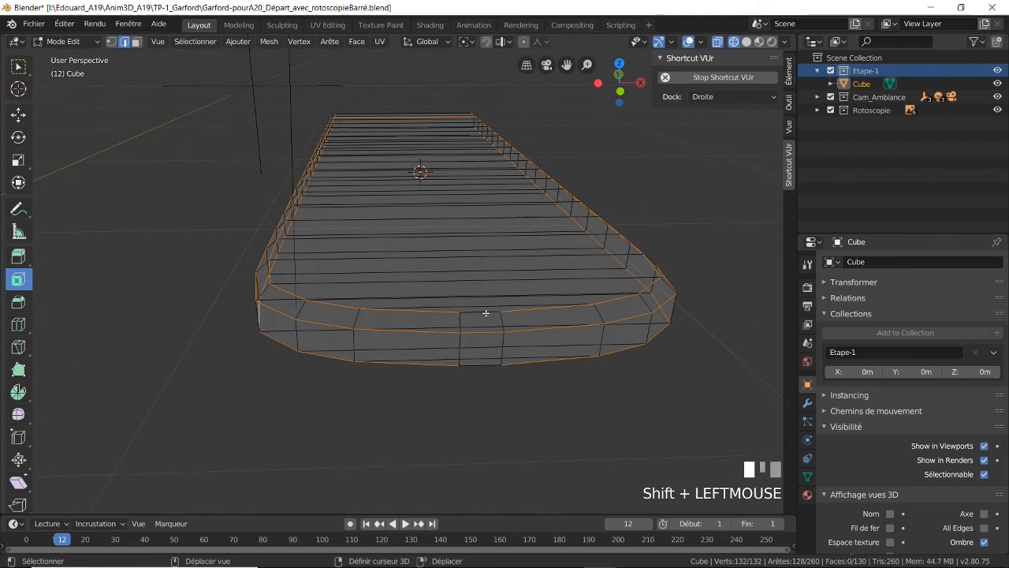
{"action": "left_click", "coordinate": [482, 366], "text": "shift"}
Add the square end's inset and bottom edges and both of its corners' connecting edges to the selection
{"action": "middle_click_drag", "start_coordinate": [588, 362], "coordinate": [396, 341]}
{"action": "scroll", "coordinate": [475, 301], "scroll_direction": "down", "scroll_amount": 3}
{"action": "middle_click_drag", "start_coordinate": [565, 329], "coordinate": [457, 322], "text": "shift"}
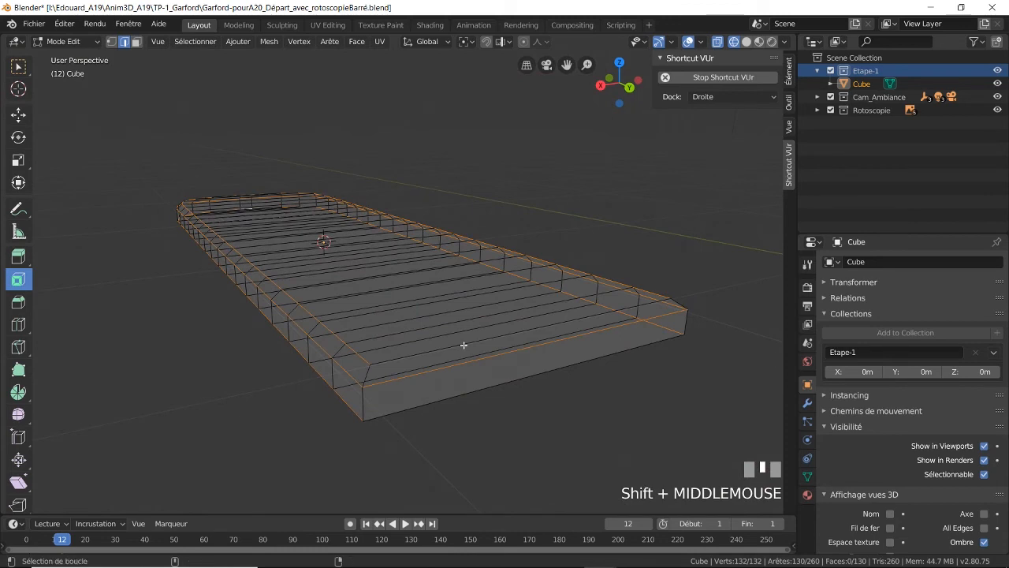
{"action": "left_click", "coordinate": [463, 345], "text": "shift"}
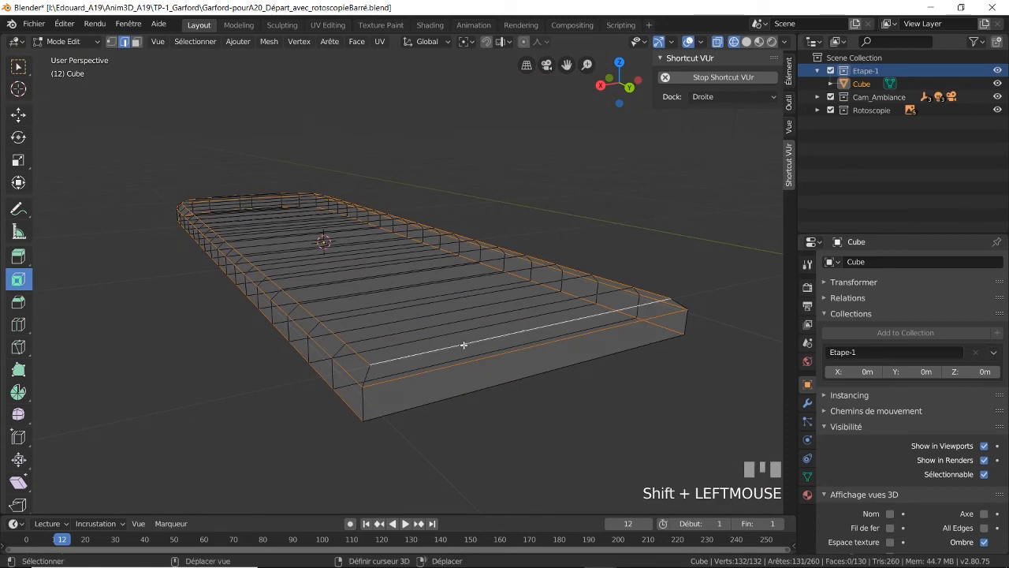
{"action": "left_click", "coordinate": [369, 384], "text": "shift"}
{"action": "left_click", "coordinate": [392, 416], "text": "shift"}
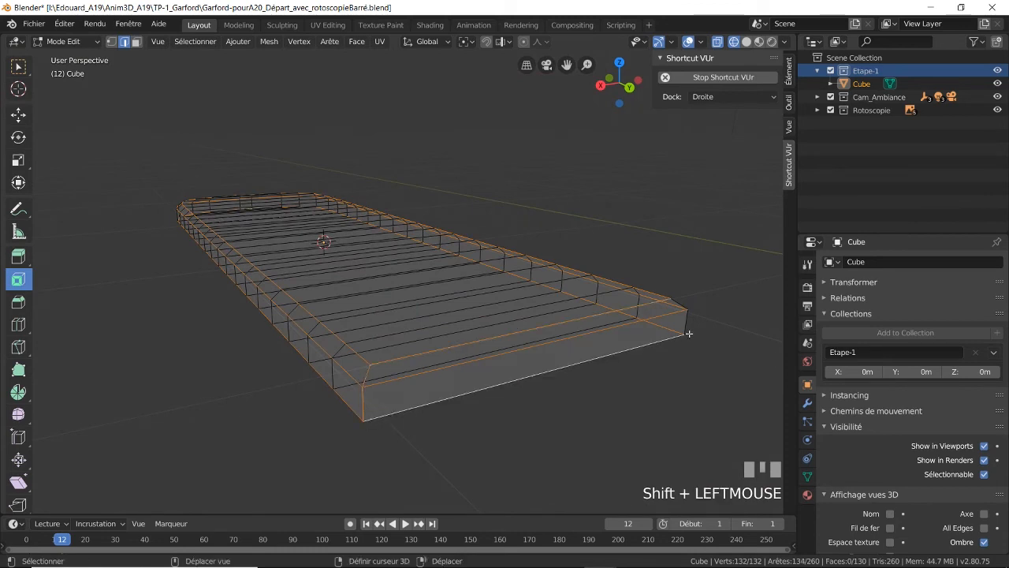
{"action": "left_click", "coordinate": [685, 323], "text": "shift"}
{"action": "left_click", "coordinate": [679, 302], "text": "shift"}
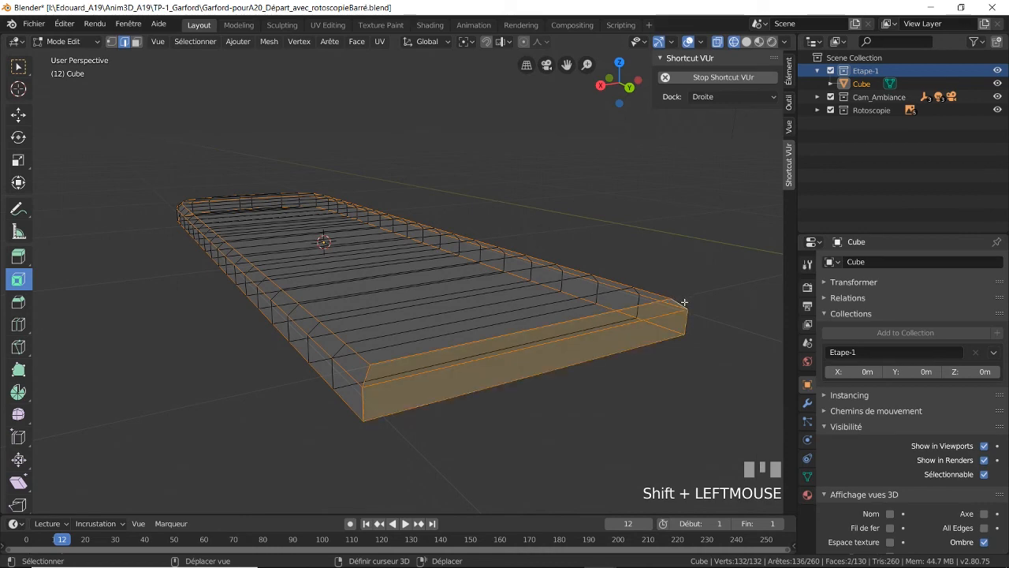
Split the mesh along the selected contour edges with Edge Split (Division d'arêtes)
{"action": "middle_click_drag", "start_coordinate": [383, 288], "coordinate": [424, 348]}
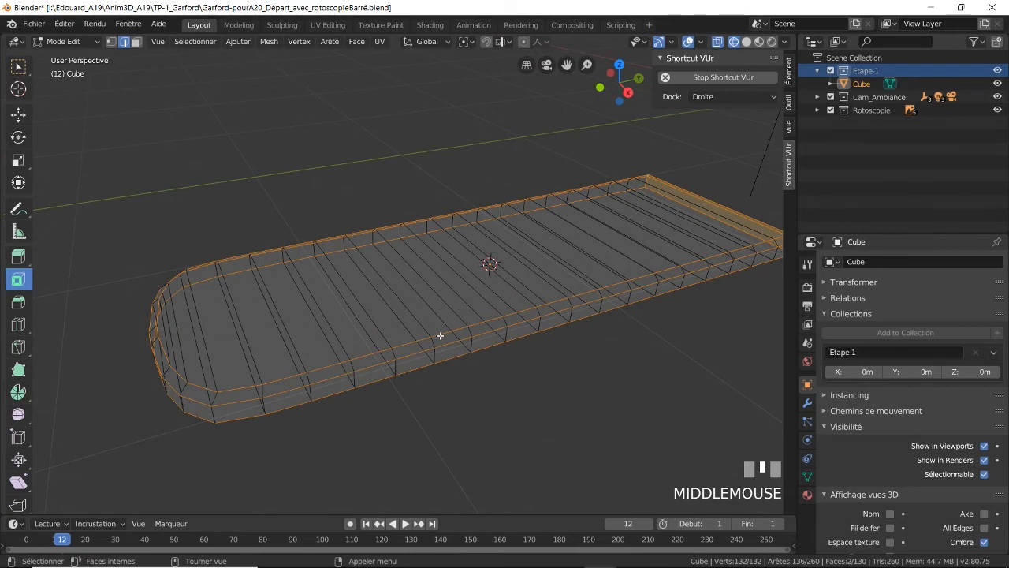
{"action": "right_click", "coordinate": [440, 335]}
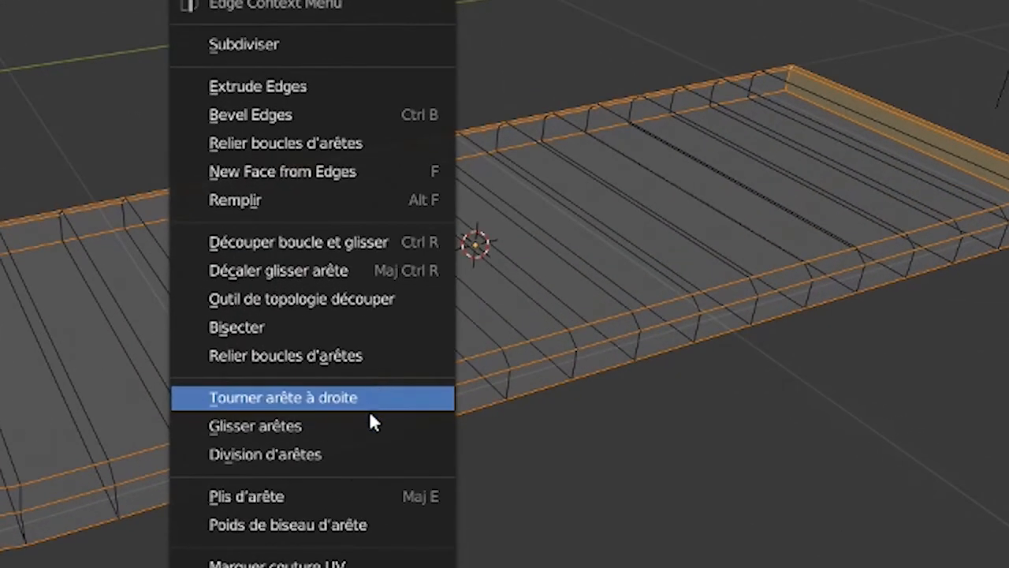
{"action": "left_click", "coordinate": [361, 454]}
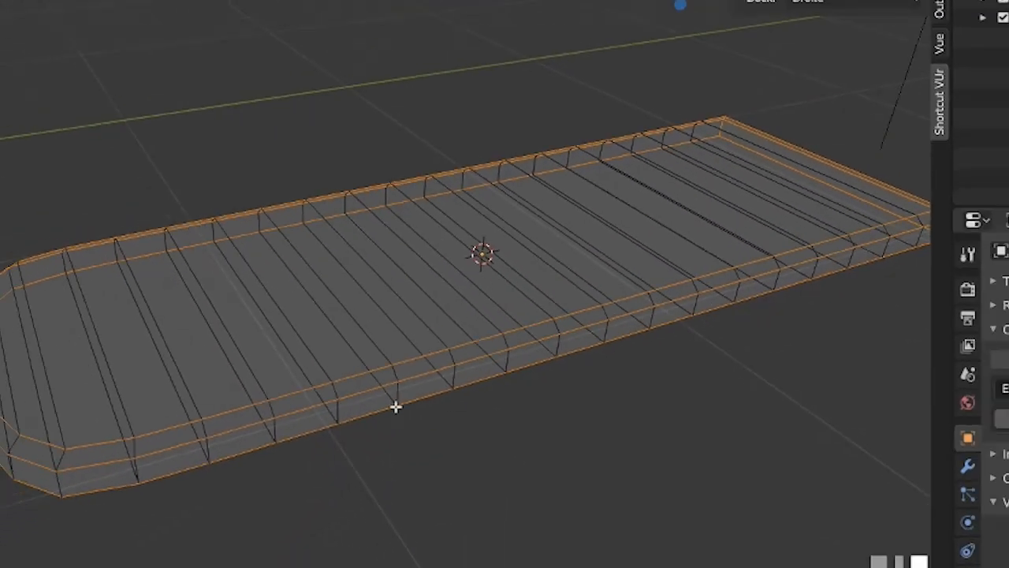
Turn off the see-through wireframe display, show the fender shaded and return to Object mode to check its edges
{"action": "left_click", "coordinate": [716, 42]}
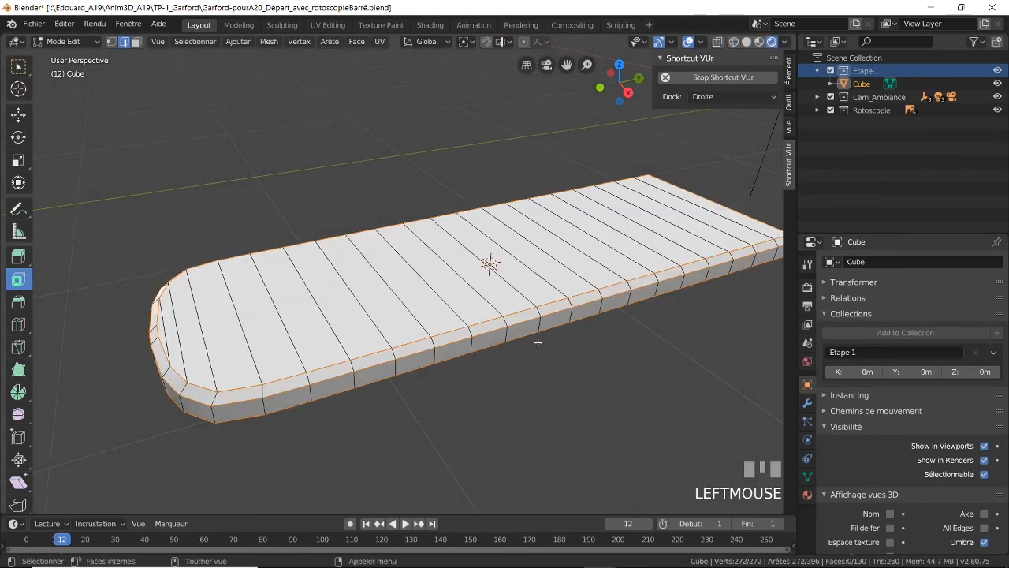
{"action": "key", "text": "Tab"}
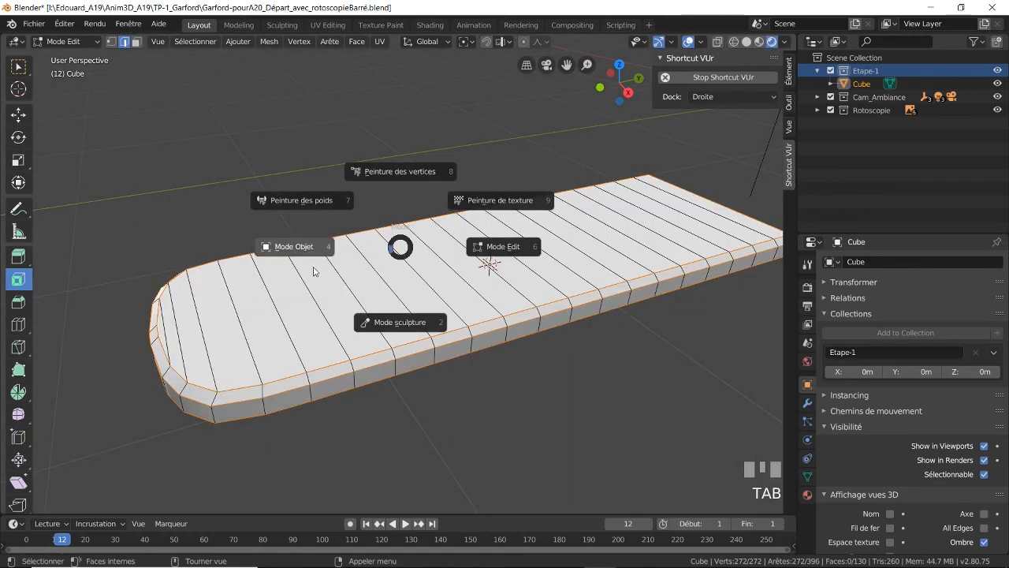
{"action": "left_click", "coordinate": [313, 250]}
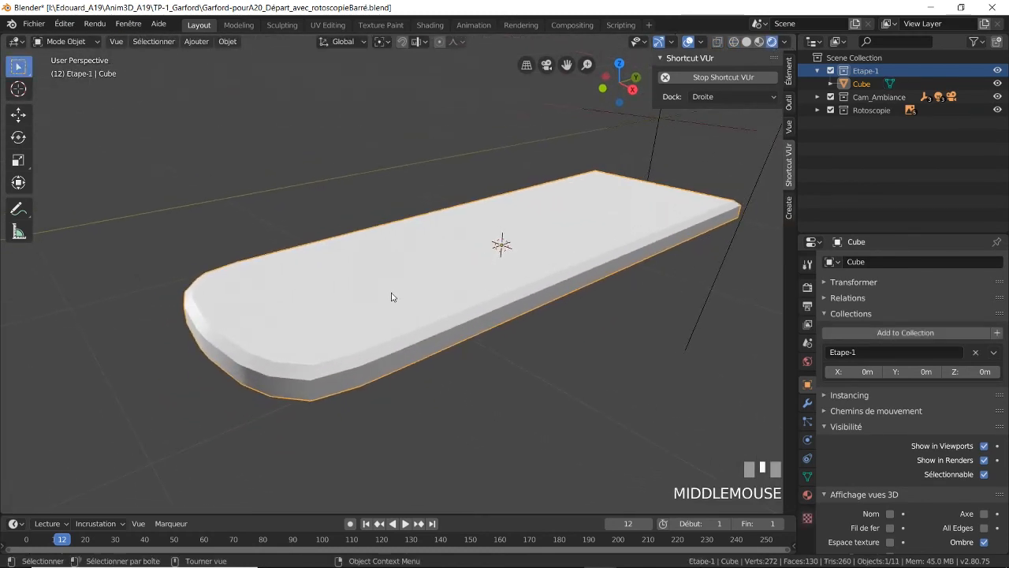
{"action": "scroll", "coordinate": [392, 297], "scroll_direction": "down", "scroll_amount": 2}
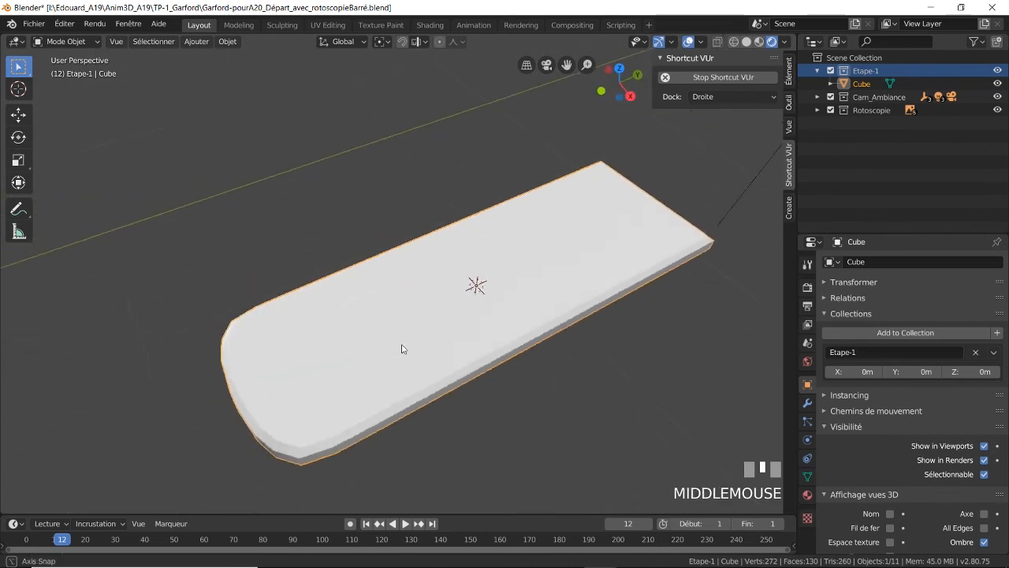